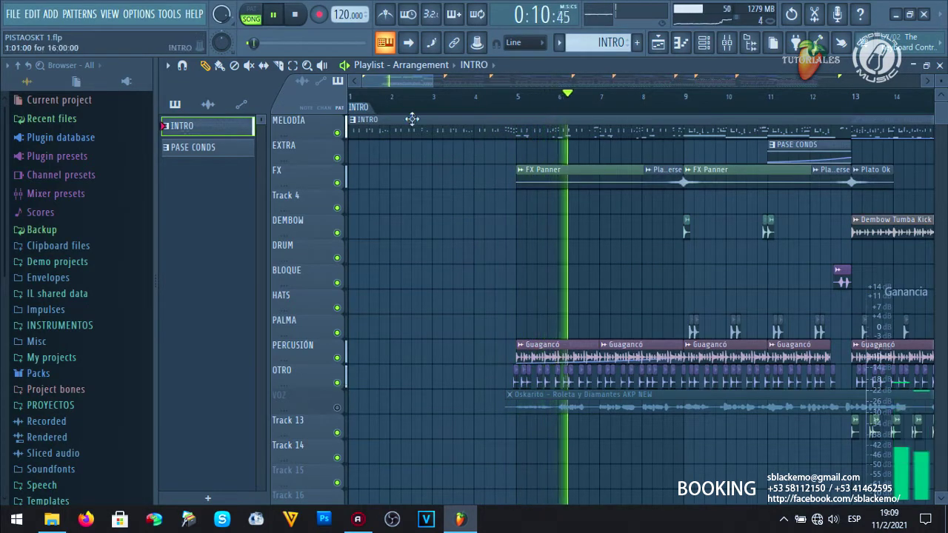
Step: Select the CORO section from bar 17 to bar 25 in the playlist as the playback range and stop playback
drag(391, 83, 402, 78)
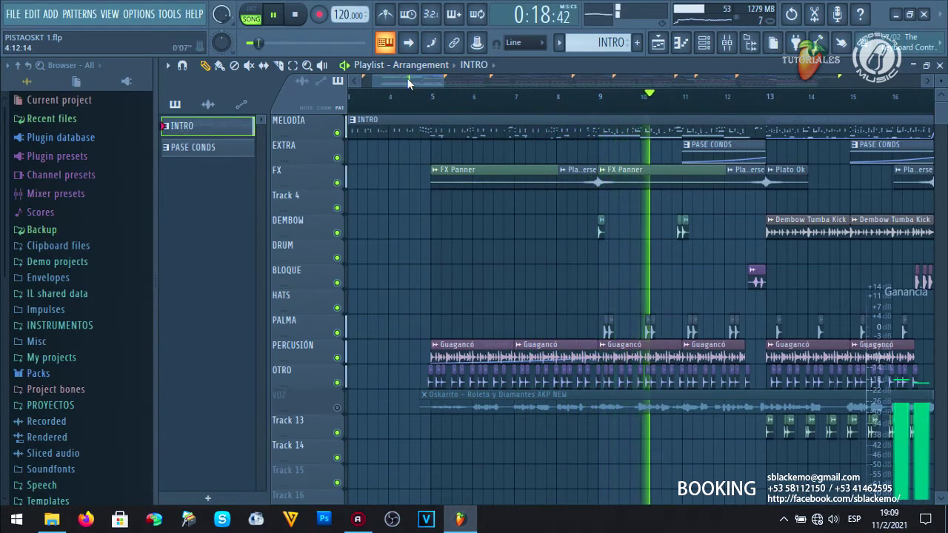
click(436, 81)
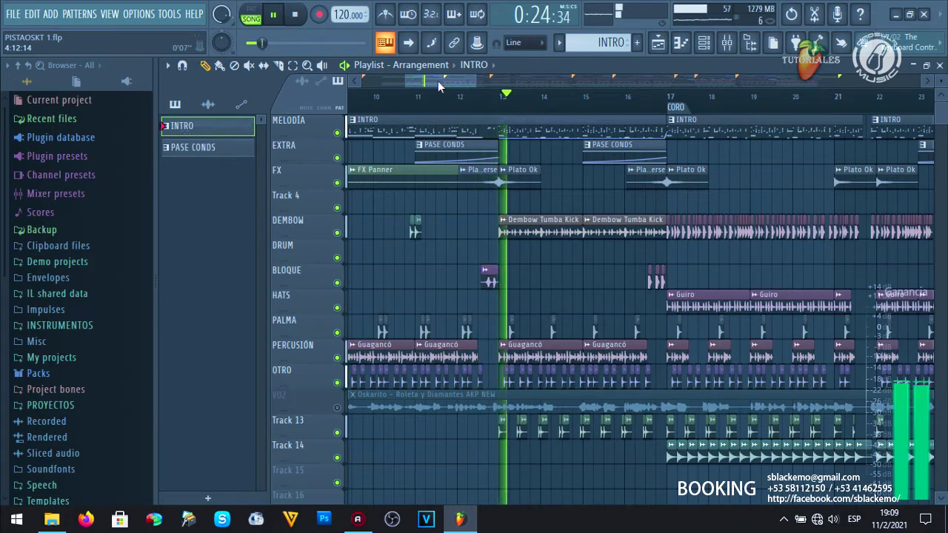
drag(440, 79, 476, 77)
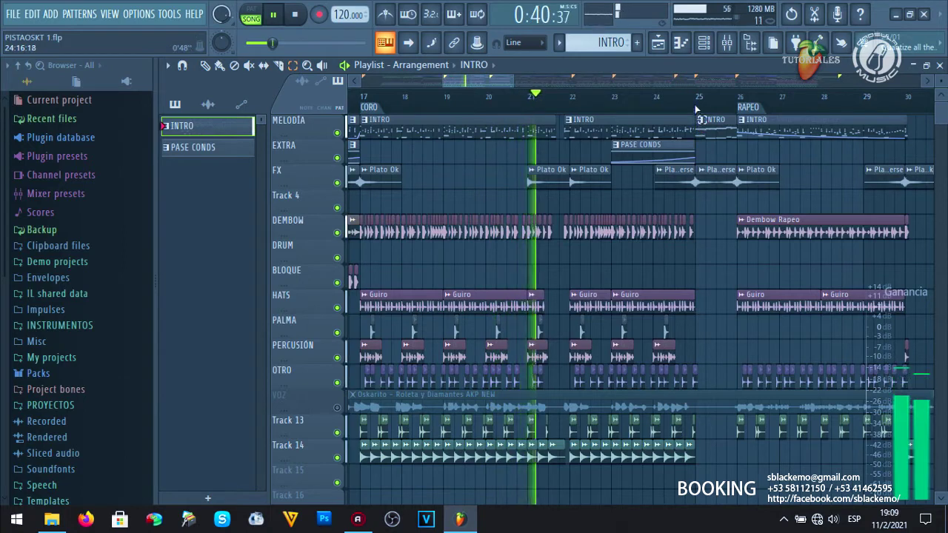
drag(700, 129, 385, 186)
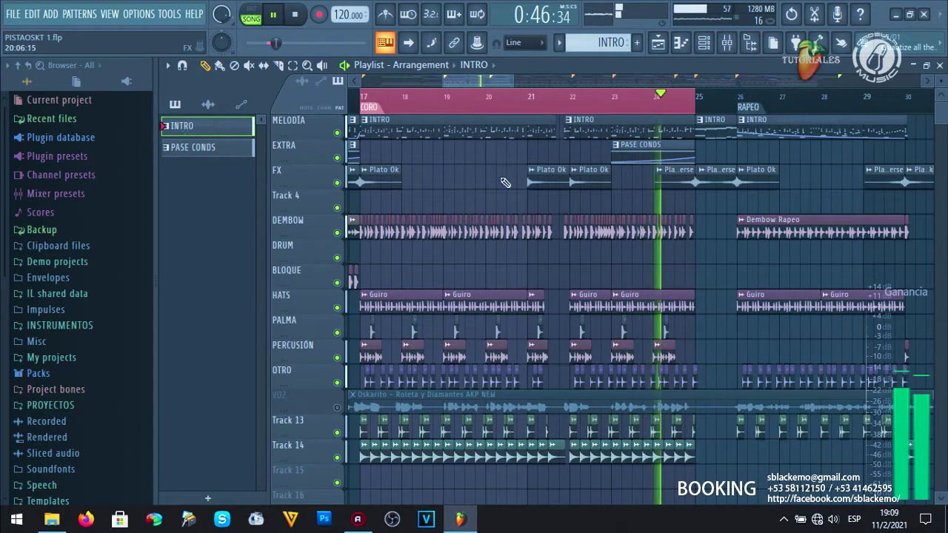
key(space)
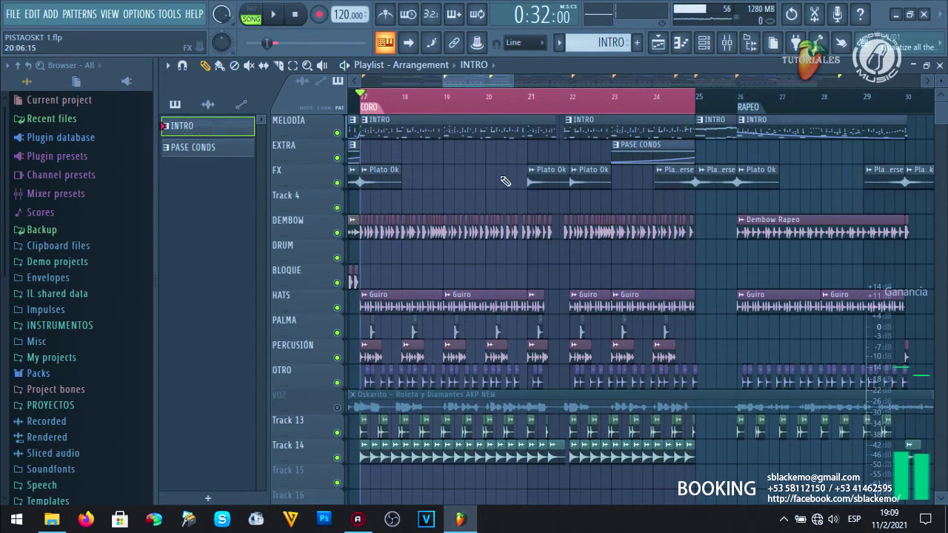
Step: Solo the MELODÍA track and show only the Melodia group in the channel rack
right_click(337, 133)
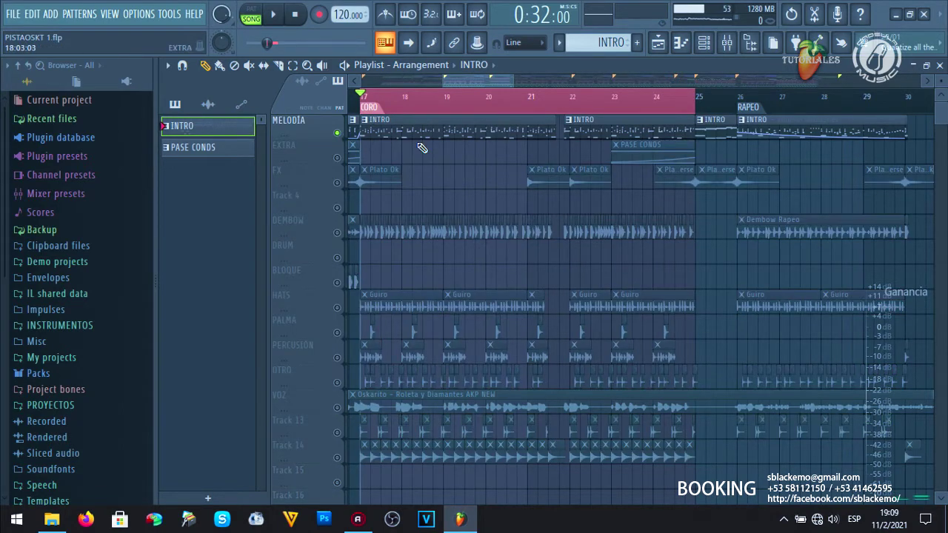
click(706, 52)
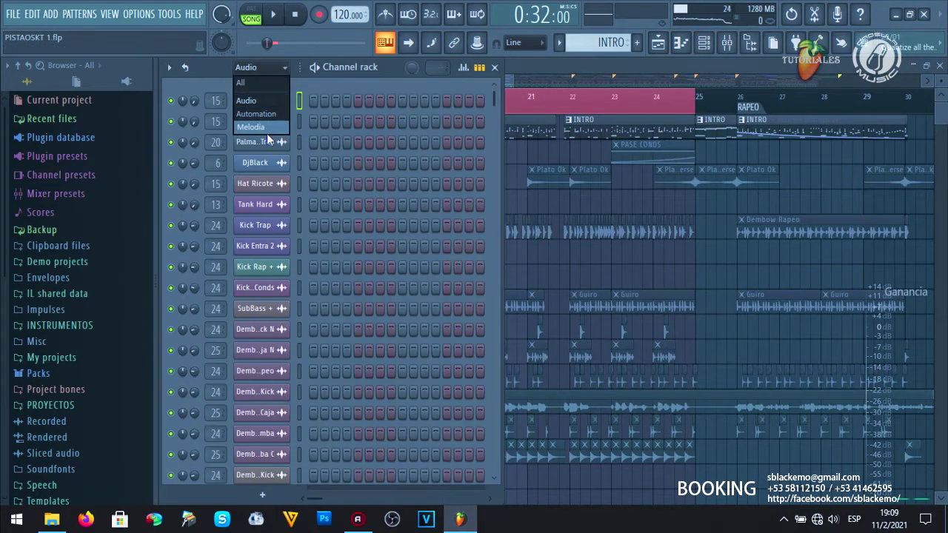
click(252, 128)
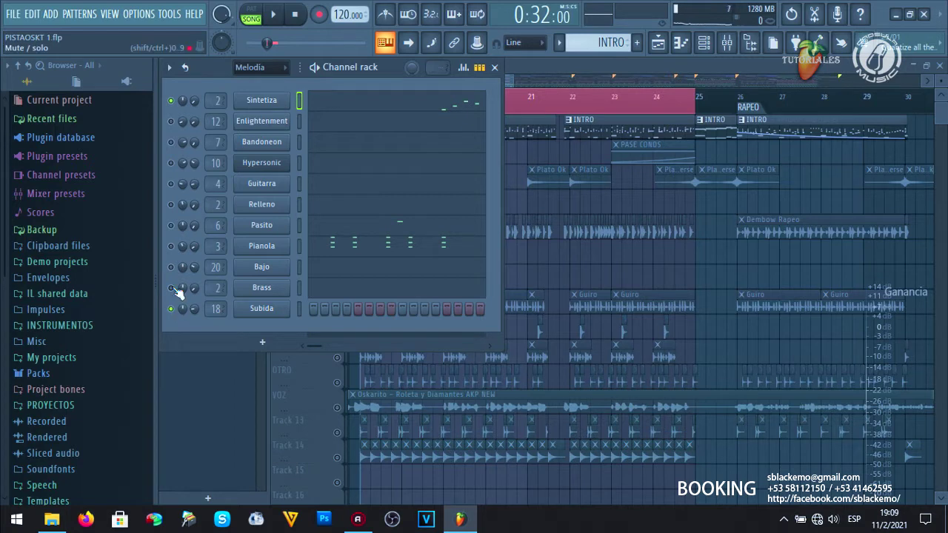
Step: Open the Sintetiza channel's FLEX instrument and locate its loaded preset in the preset list
click(261, 164)
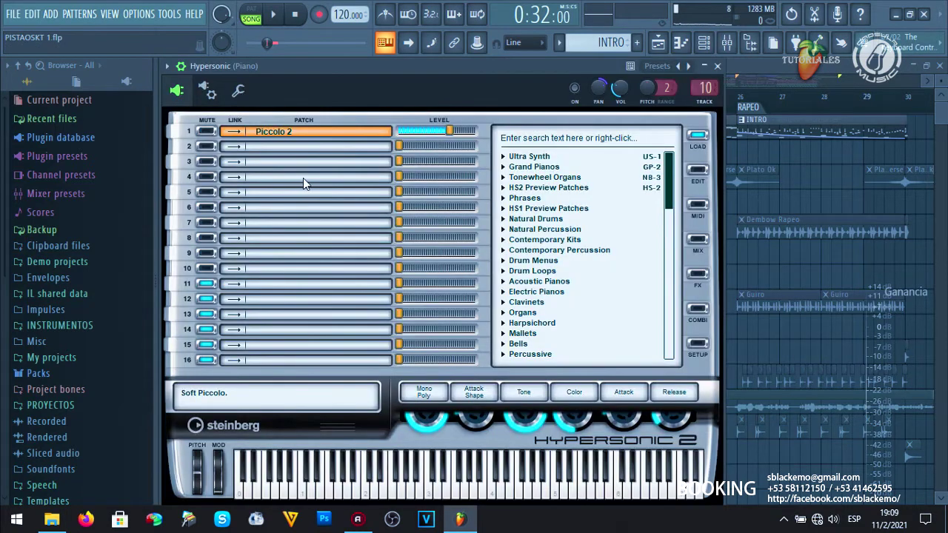
click(718, 67)
click(262, 101)
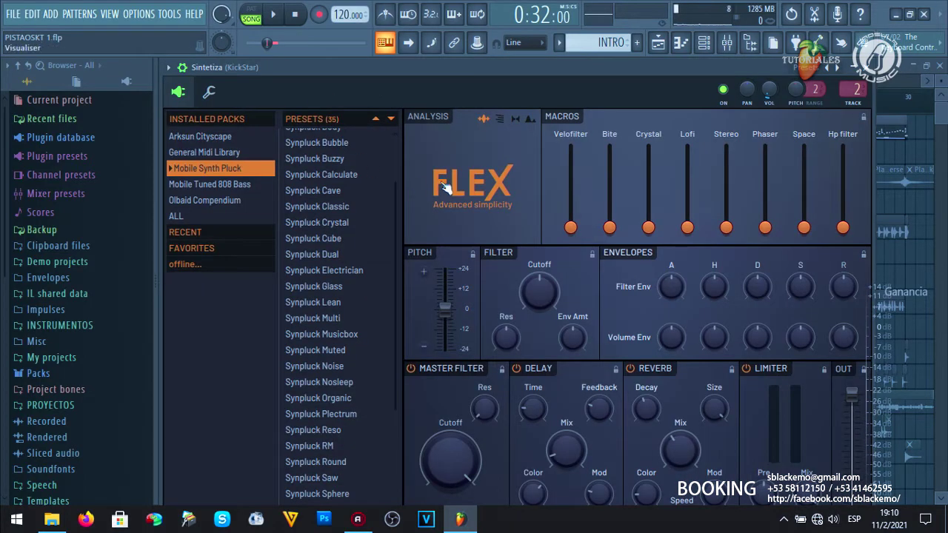
scroll(366, 192, up, 1)
scroll(359, 195, down, 3)
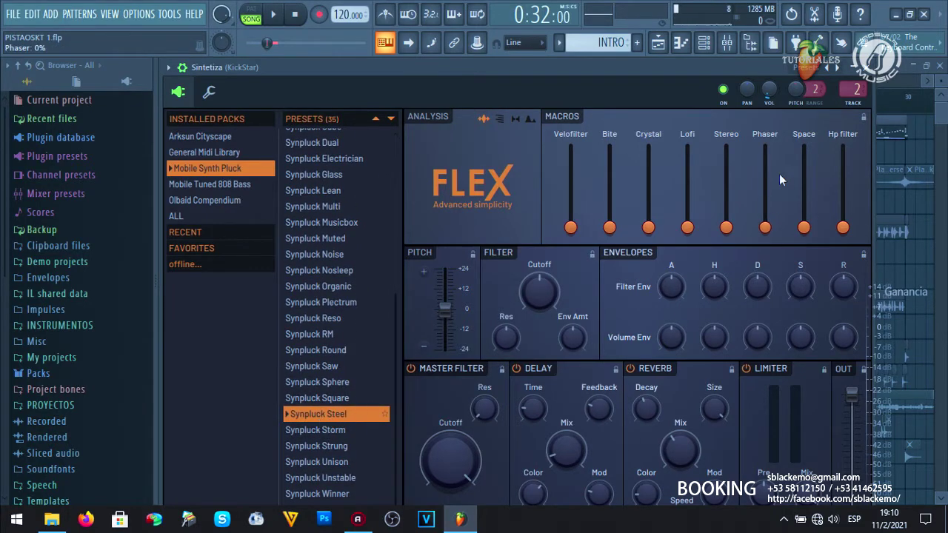
Step: Play the chorus while following the Sintetiza notes in the piano roll from bar 13 onward, and stop playback
click(940, 66)
click(356, 106)
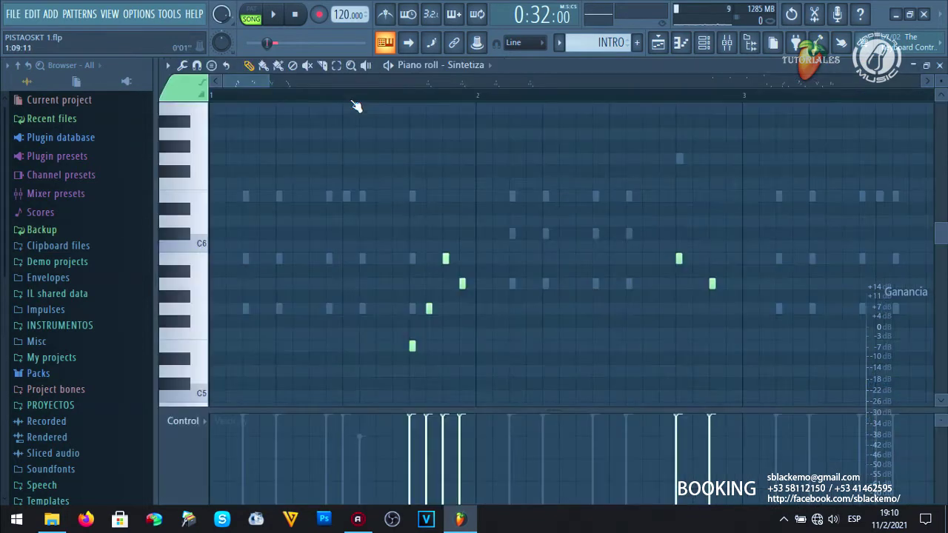
key(space)
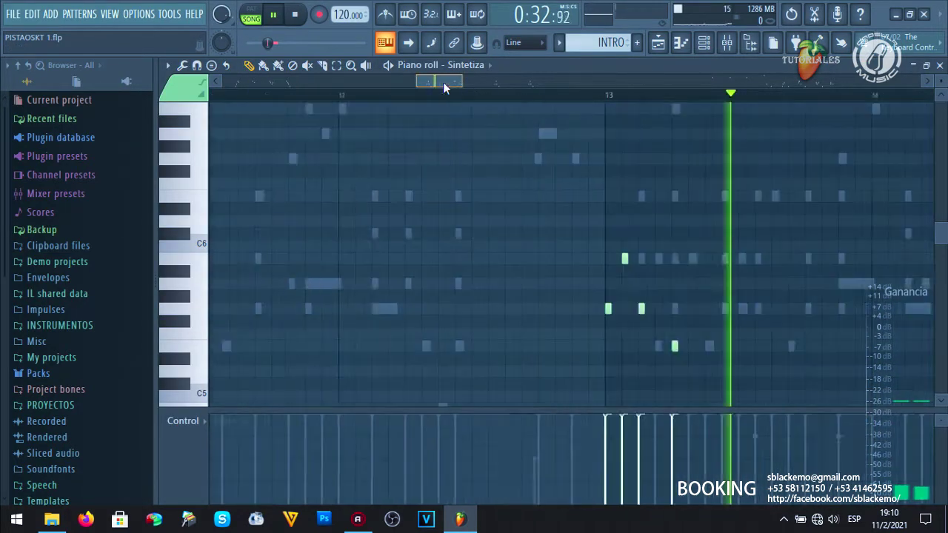
drag(452, 84, 519, 86)
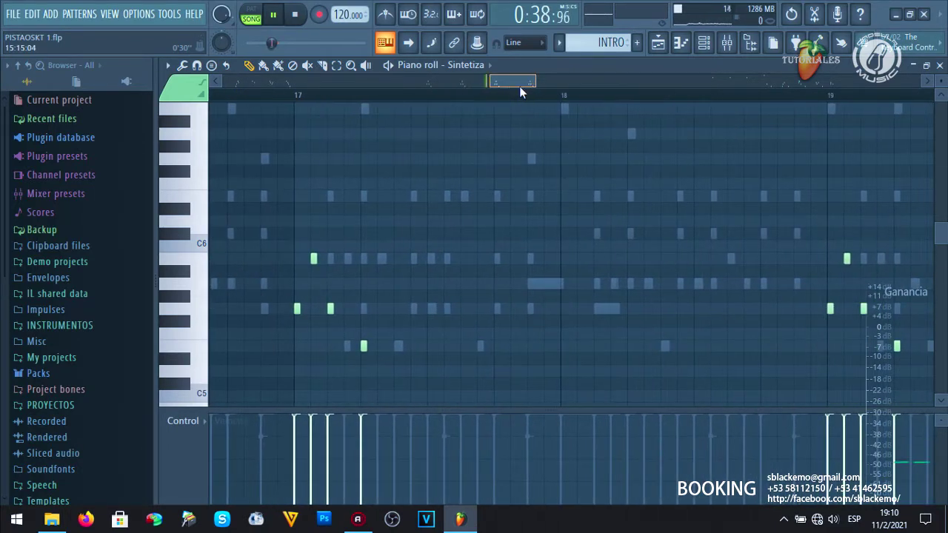
drag(513, 78, 547, 85)
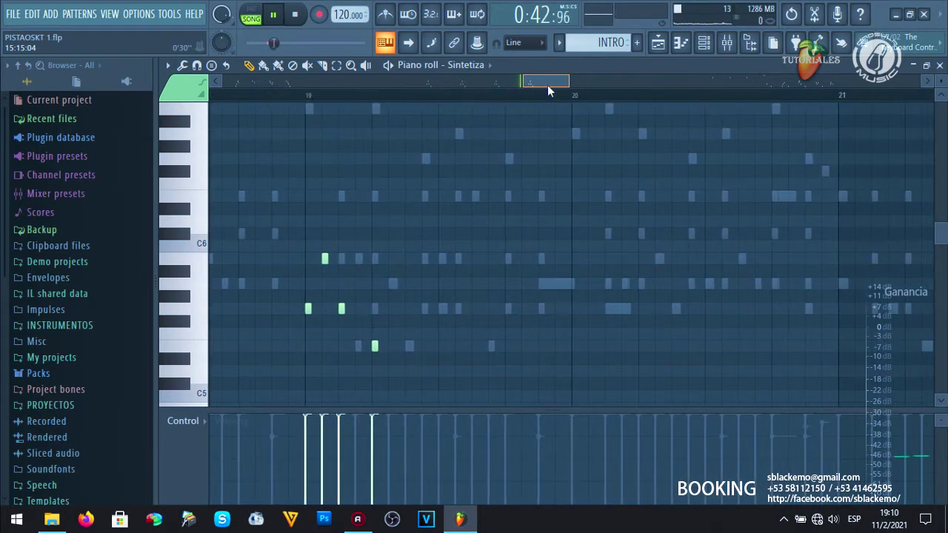
drag(546, 81, 438, 106)
click(311, 25)
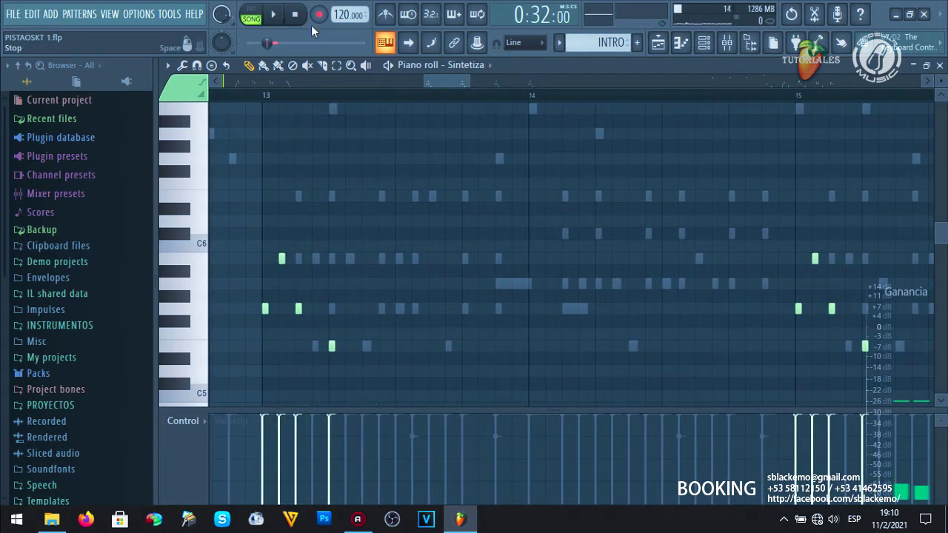
Step: Solo the Enlightenment channel and check which preset its FLEX instrument uses
click(704, 42)
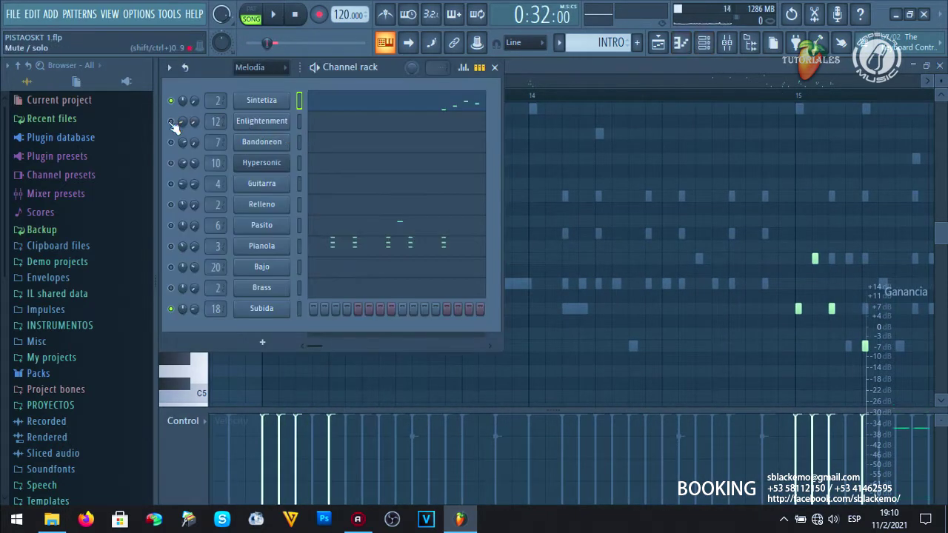
click(269, 127)
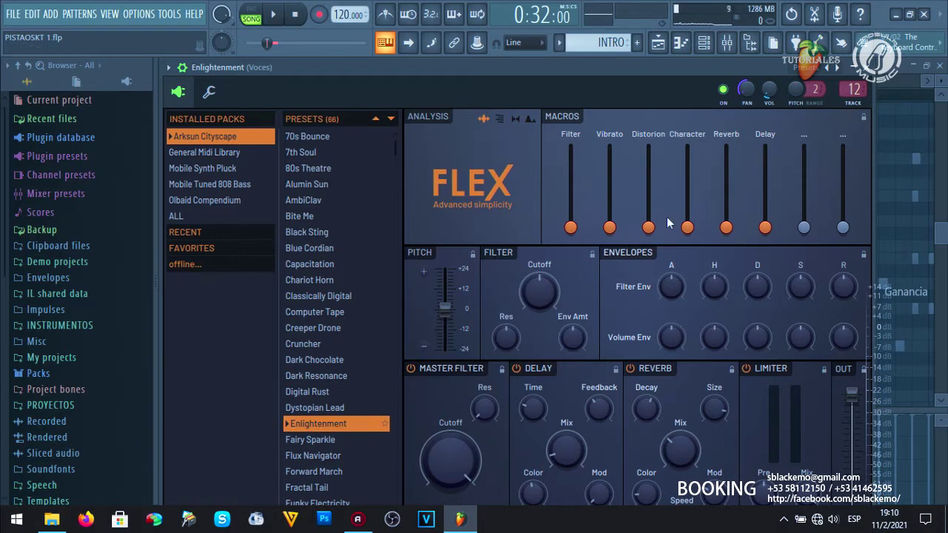
click(865, 66)
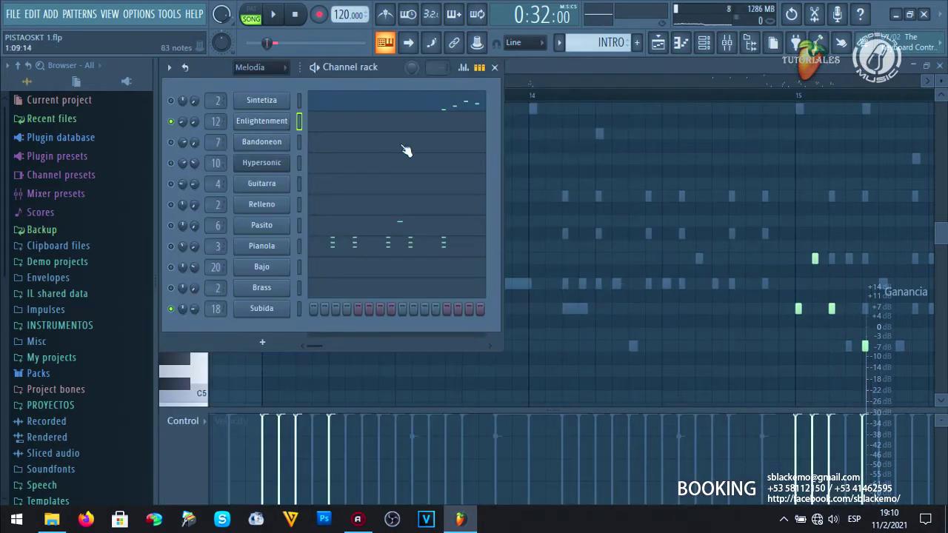
Step: Listen to the soloed Enlightenment part alongside its piano roll notes around bars 13 to 15, and stop playback
click(337, 128)
drag(441, 83, 449, 82)
key(space)
drag(448, 82, 443, 155)
key(space)
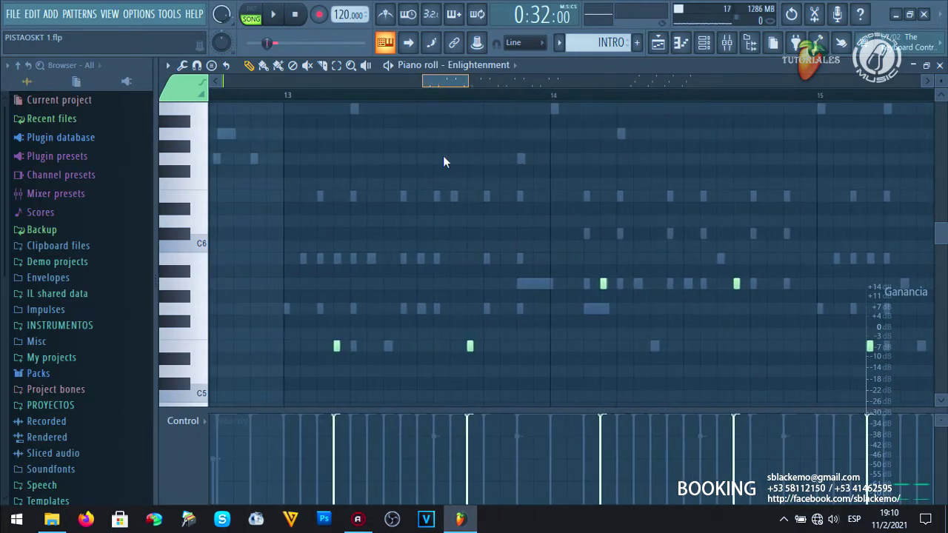
Step: Solo the Bandoneon channel and check the preset loaded in its FLEX instrument
click(704, 43)
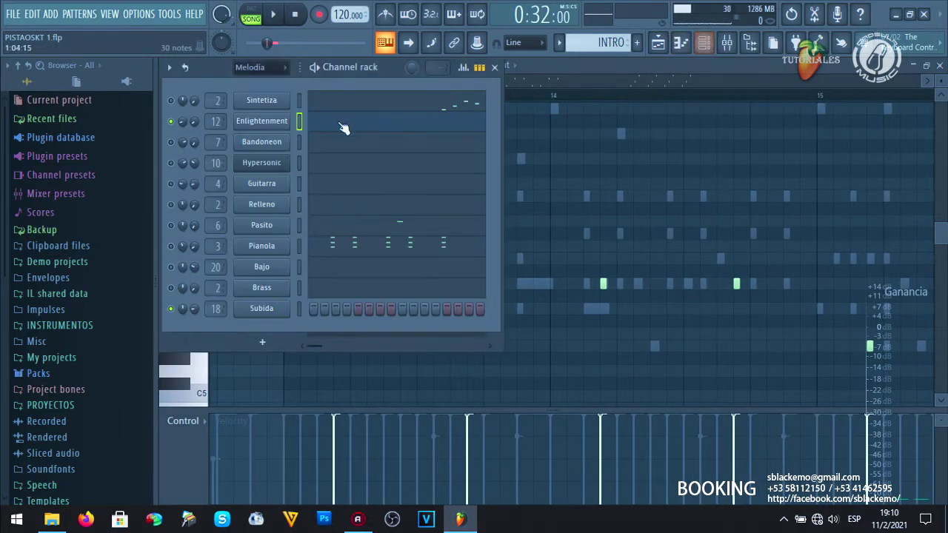
click(276, 144)
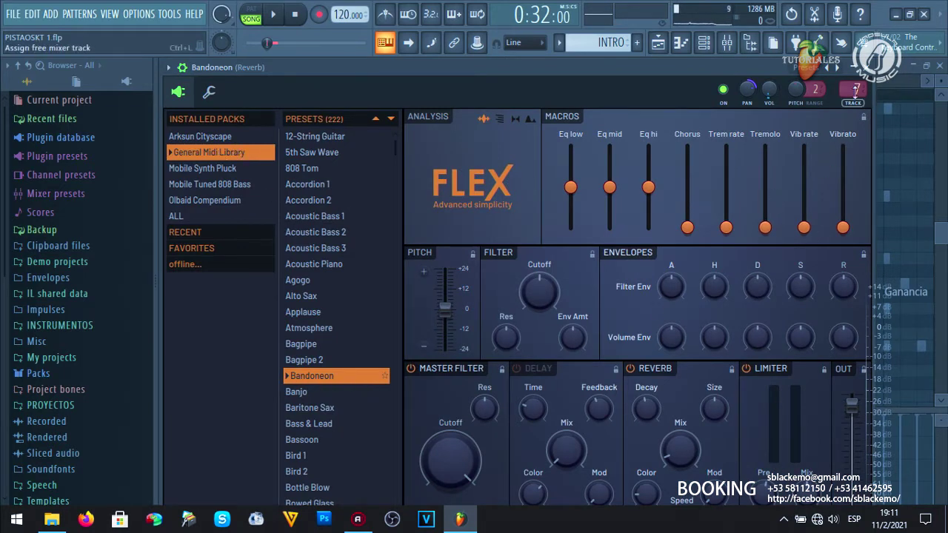
key(Escape)
Step: Listen to the soloed Bandoneon part while following its piano roll notes from bar 13 onward, and stop playback
click(379, 150)
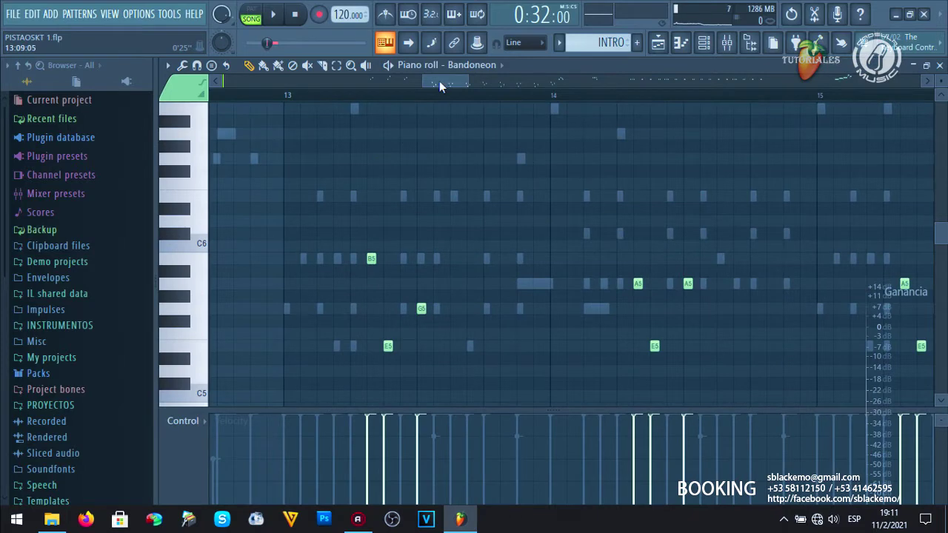
key(space)
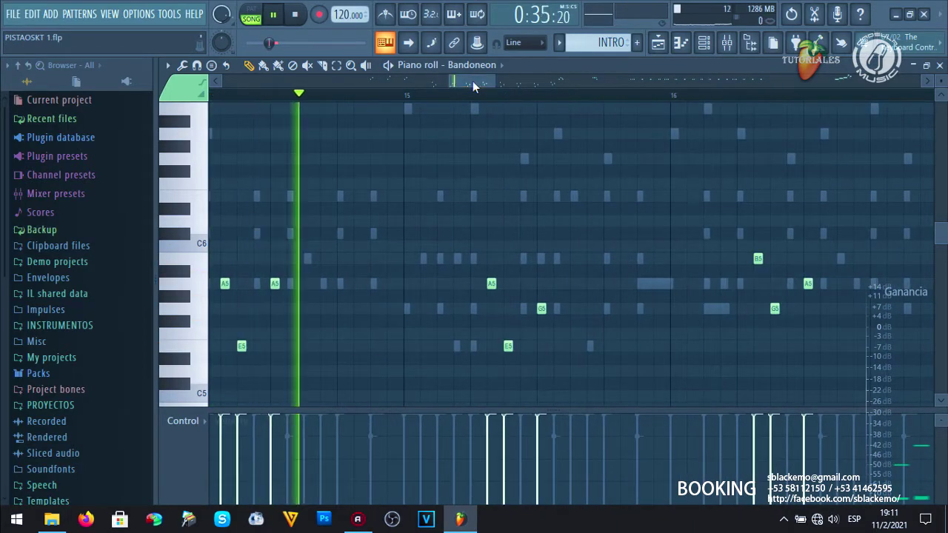
scroll(545, 117, up, 1)
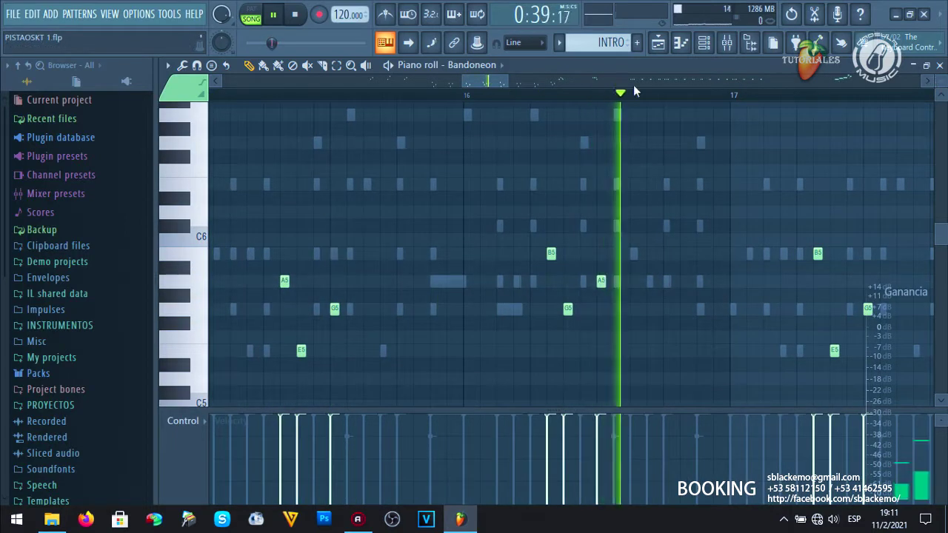
drag(482, 79, 523, 84)
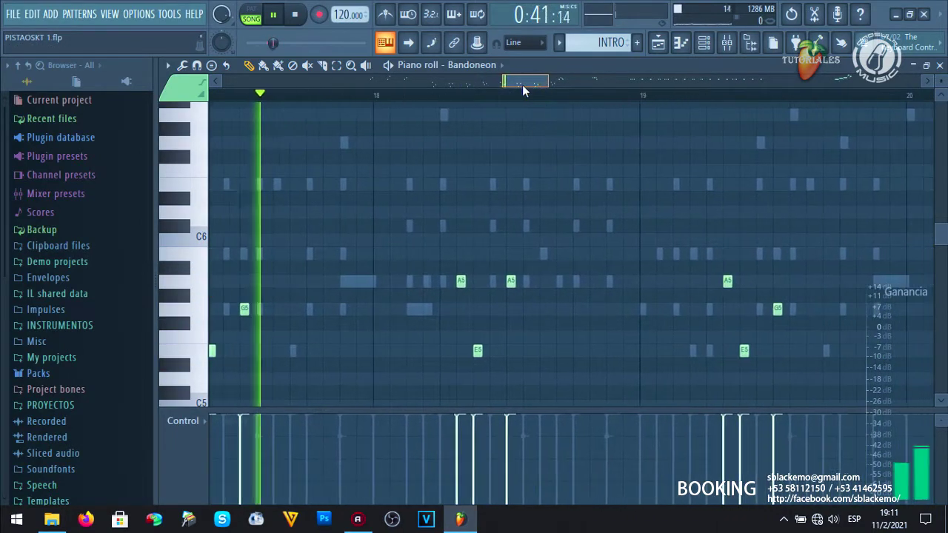
drag(524, 86, 454, 131)
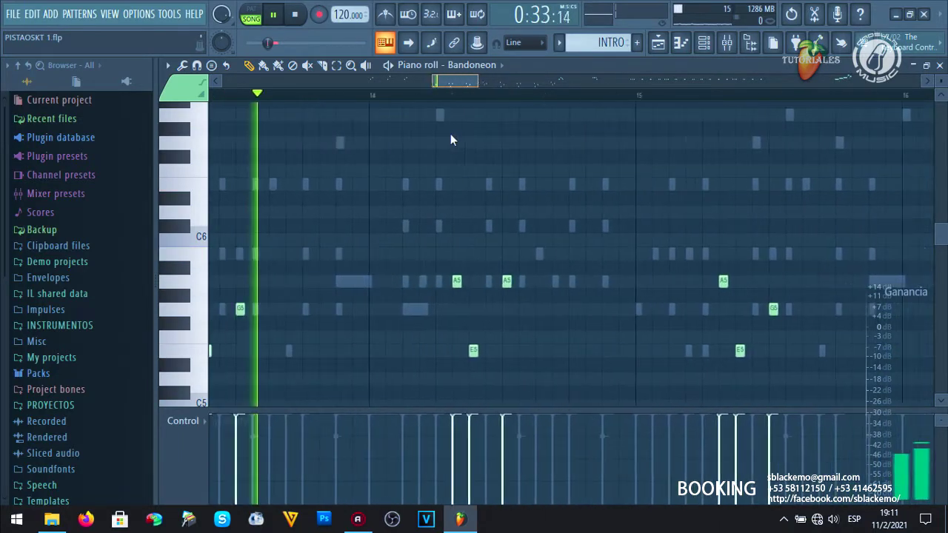
key(space)
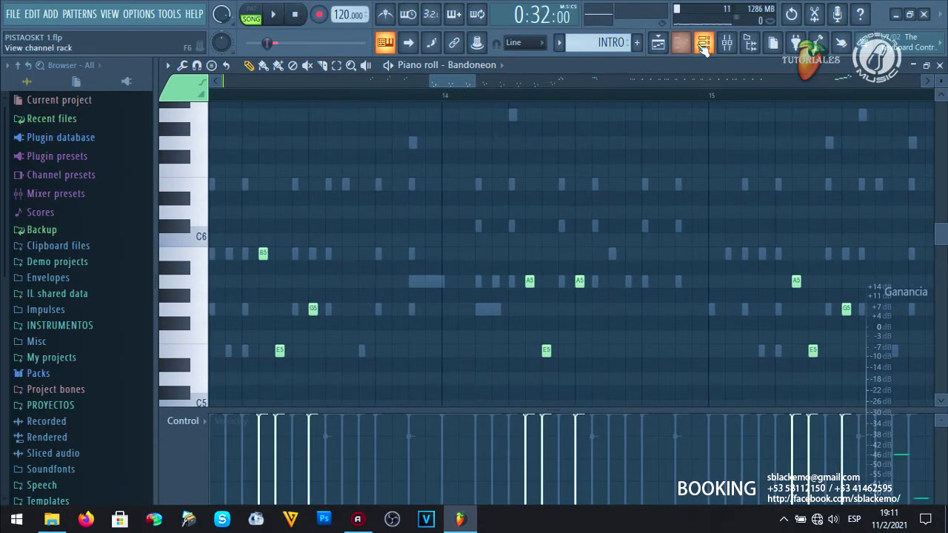
Step: Solo the Hypersonic channel and locate its loaded Piccolo 2 patch in the Woodwinds category of the instrument's patch browser
click(702, 43)
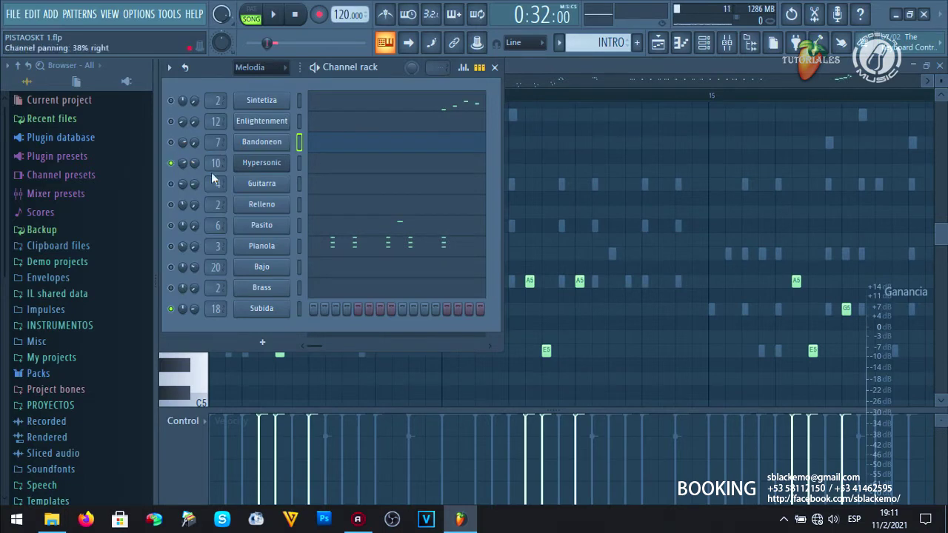
click(266, 163)
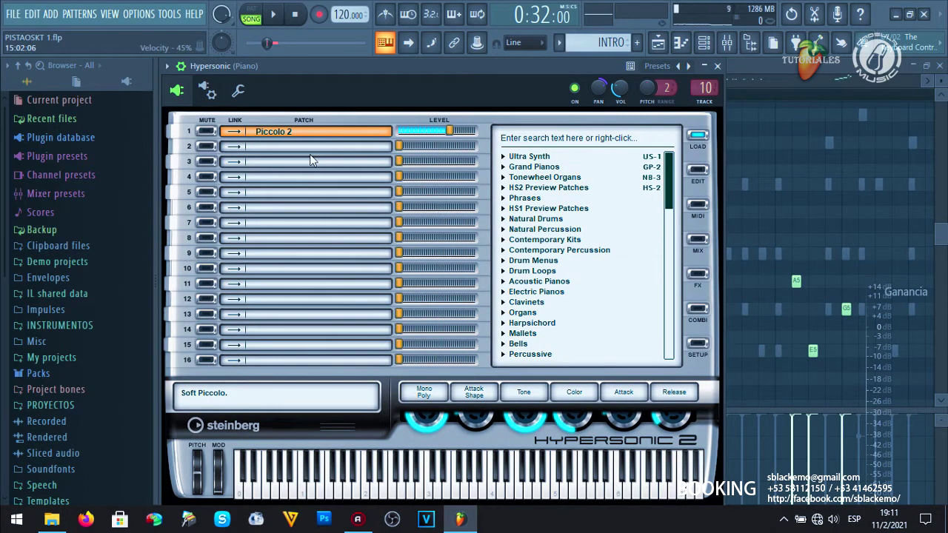
right_click(300, 132)
click(349, 142)
drag(671, 252, 671, 237)
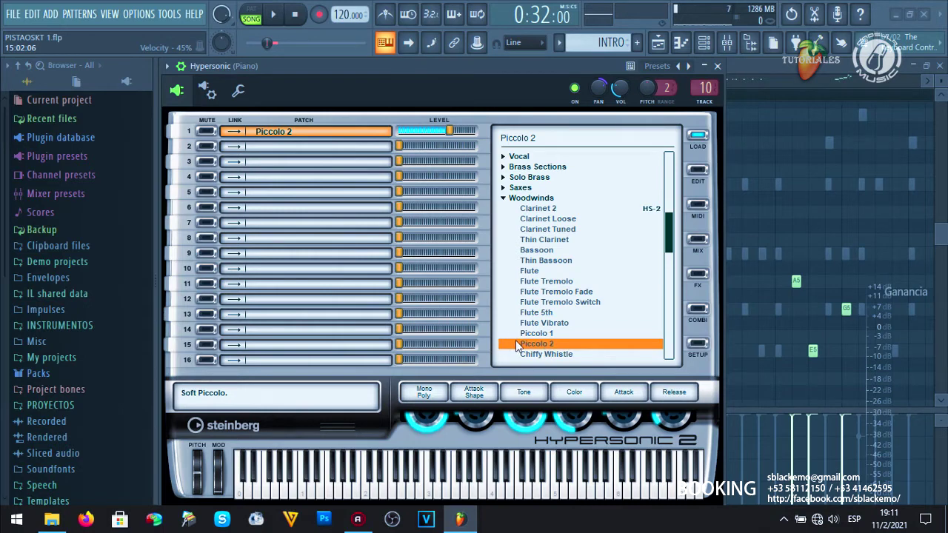
click(717, 66)
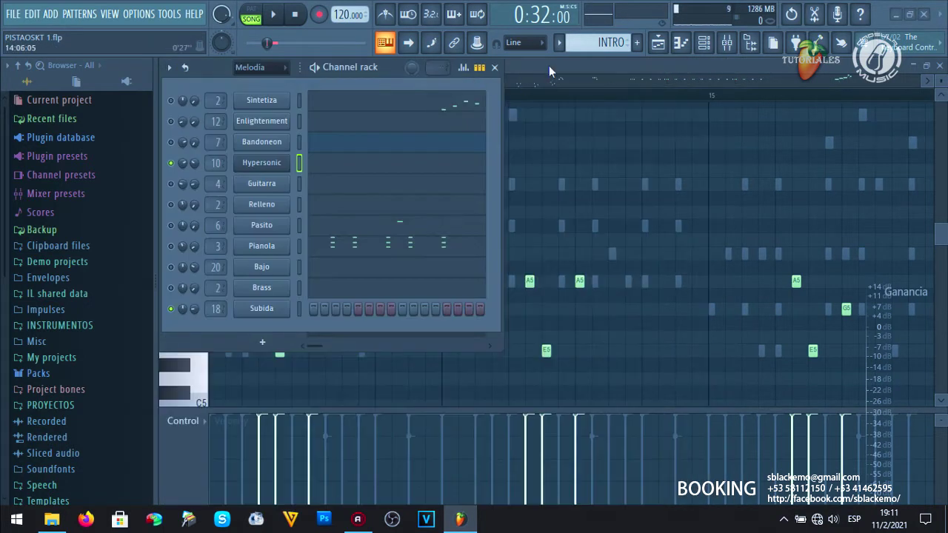
Step: Play the soloed Hypersonic part while following its high notes in the piano roll from bar 13 to bar 21
click(360, 164)
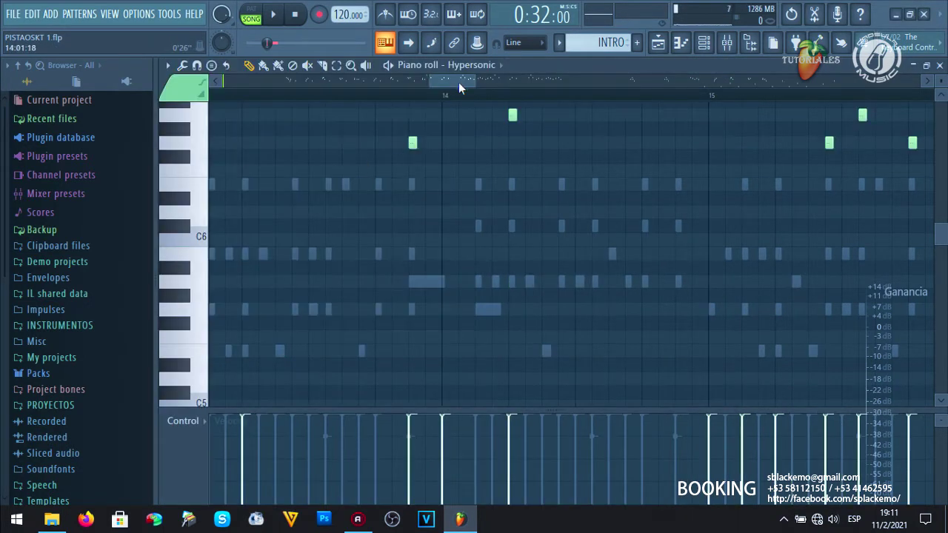
scroll(445, 81, left, 3)
key(space)
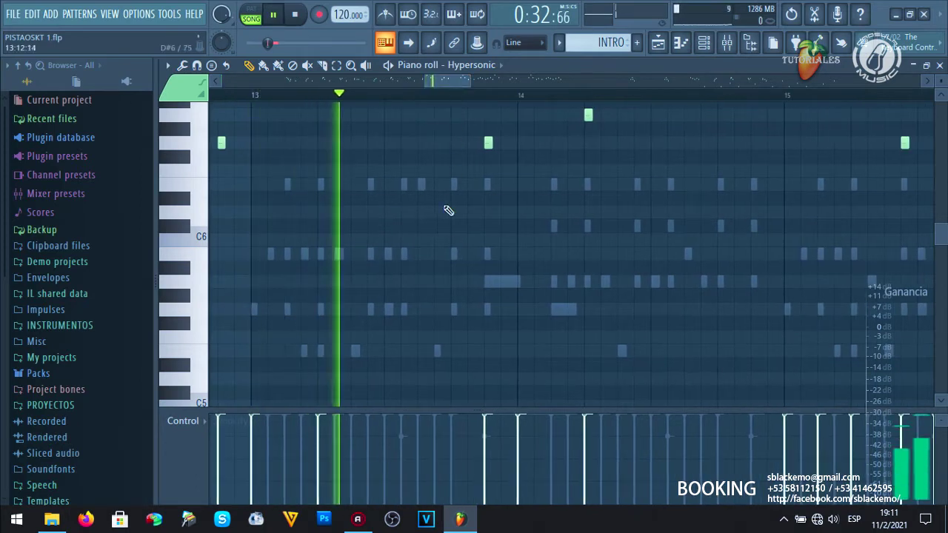
scroll(448, 210, up, 4)
drag(449, 81, 565, 148)
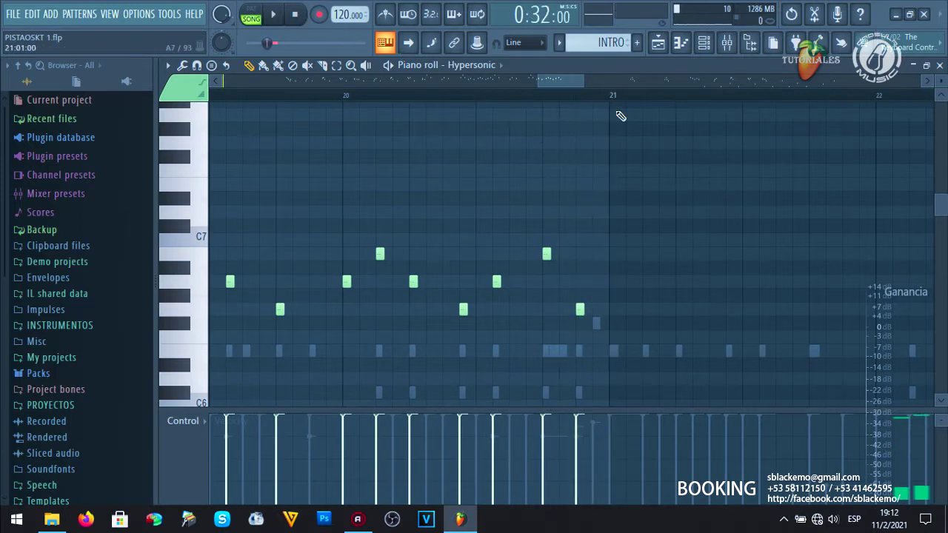
Step: Solo the Guitarra channel and locate its loaded patch in the Hypersonic 2 patch browser
click(713, 44)
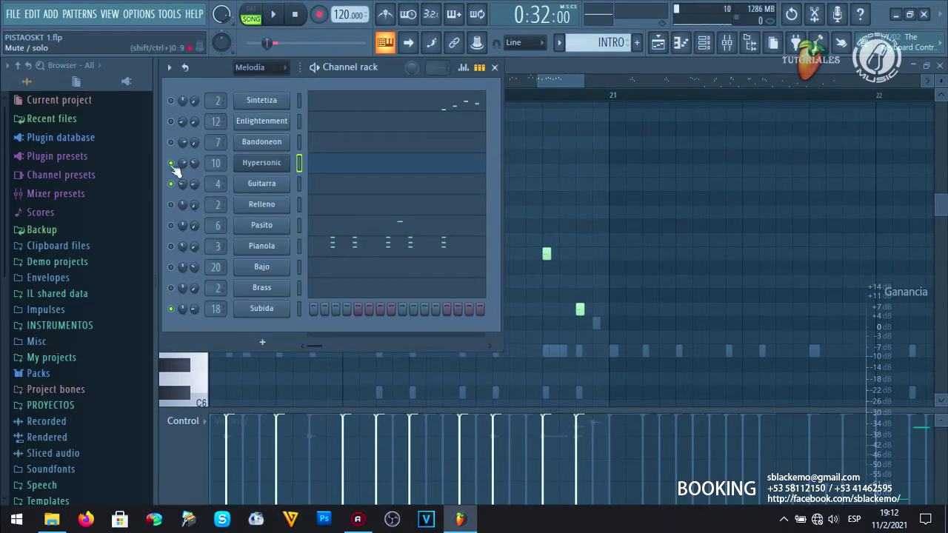
click(335, 185)
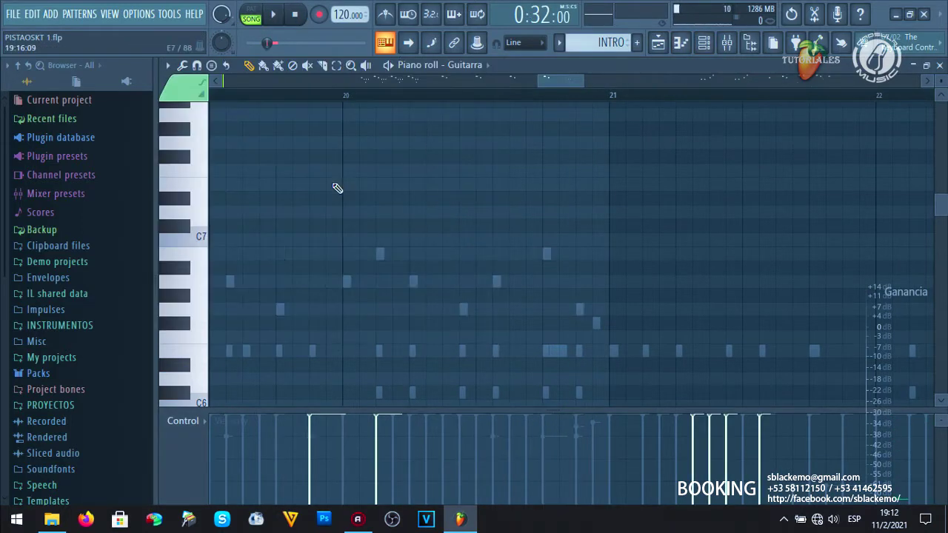
click(701, 52)
click(252, 186)
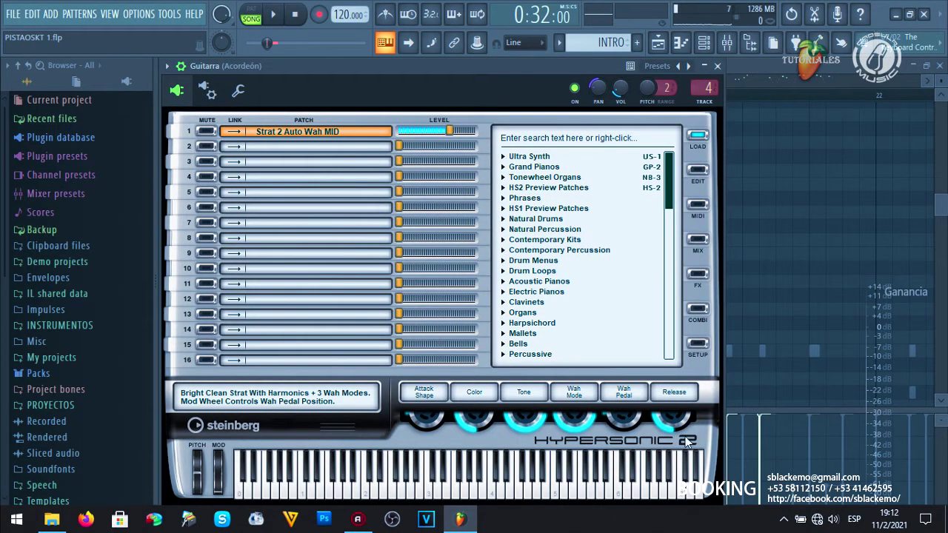
right_click(289, 135)
click(321, 148)
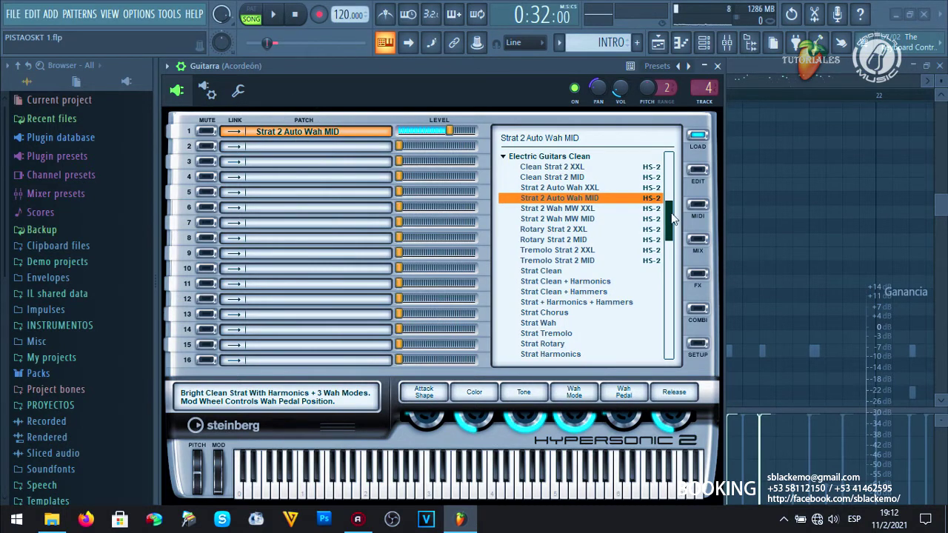
drag(672, 217, 675, 207)
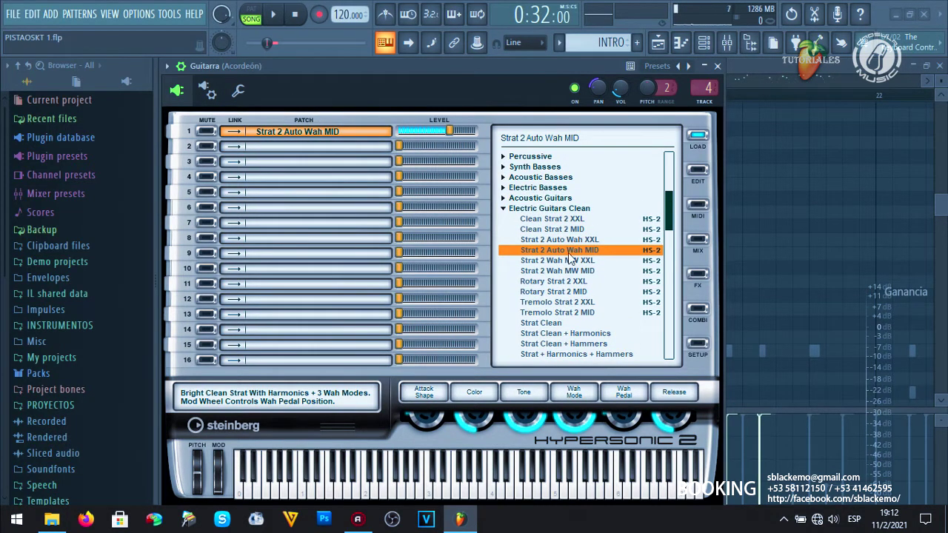
click(717, 66)
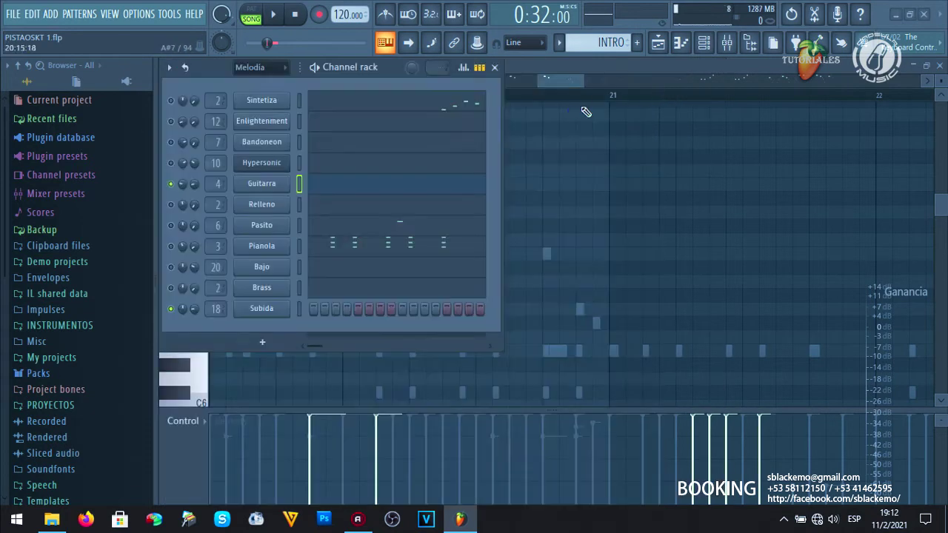
Step: Play the soloed Guitarra part while following its piano roll notes from bar 13 to bar 21, and stop playback
click(350, 189)
drag(257, 80, 460, 132)
key(space)
scroll(400, 257, up, 4)
scroll(497, 258, down, 9)
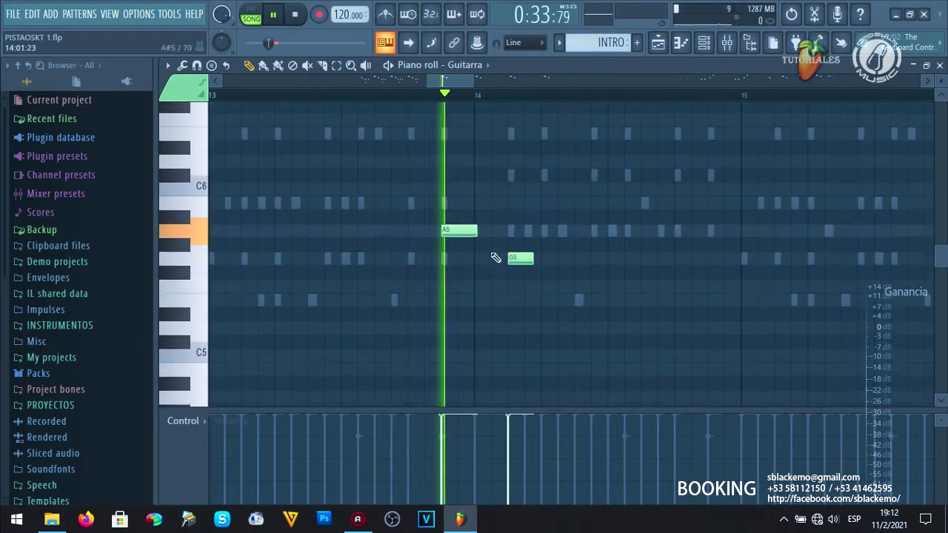
drag(473, 79, 494, 85)
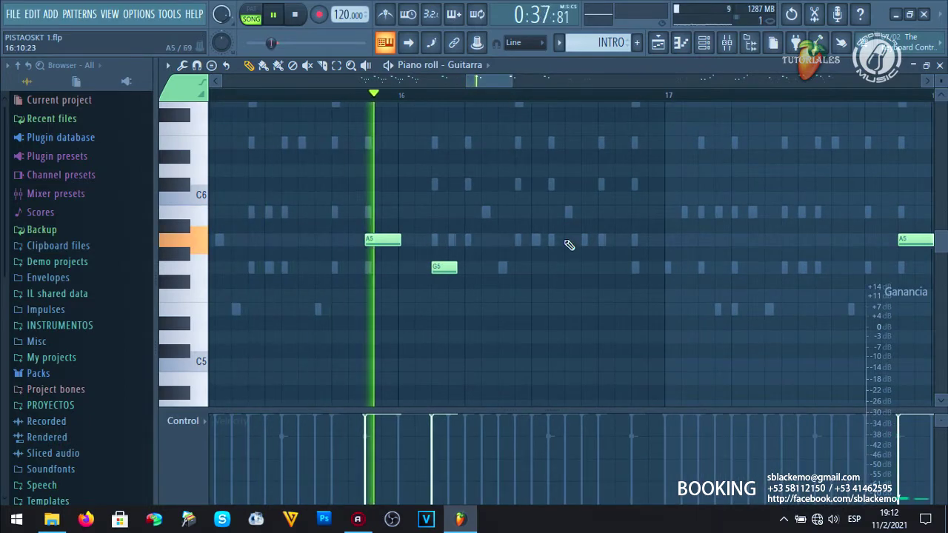
drag(494, 80, 530, 92)
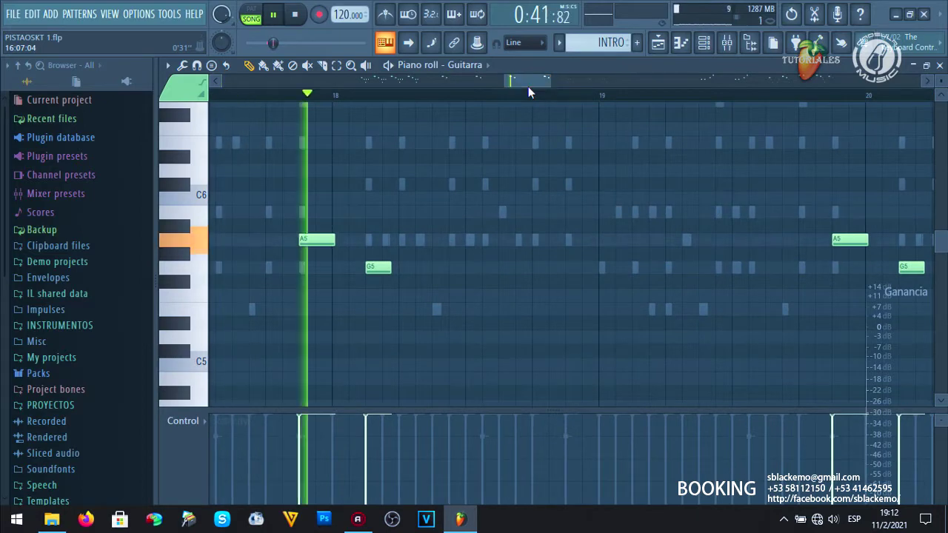
drag(531, 86, 557, 78)
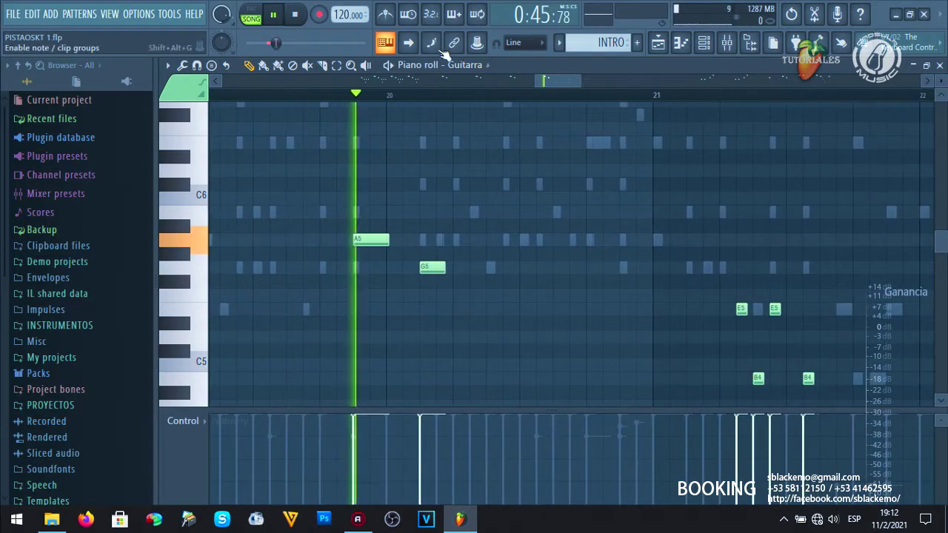
click(296, 16)
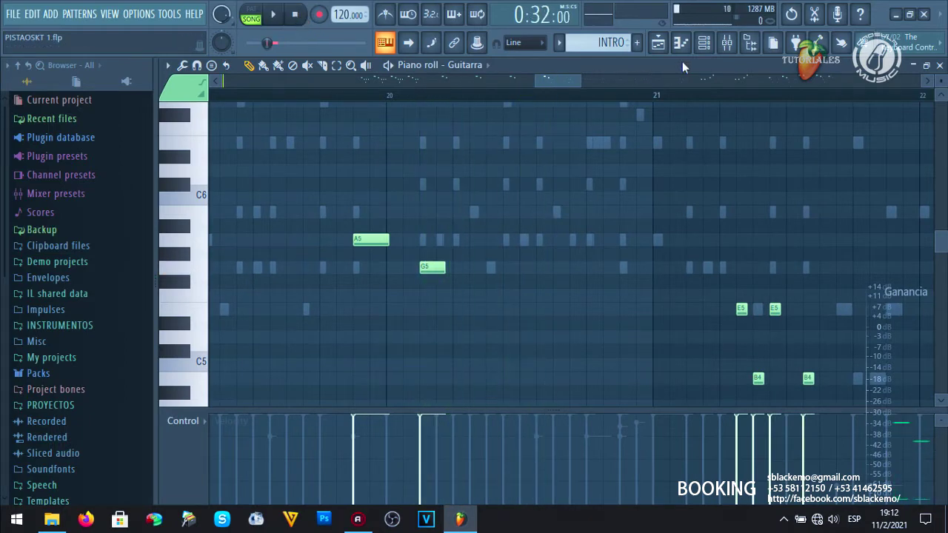
Step: Solo the Pasito channel and check the category and preset loaded in its Nexus instrument
click(703, 43)
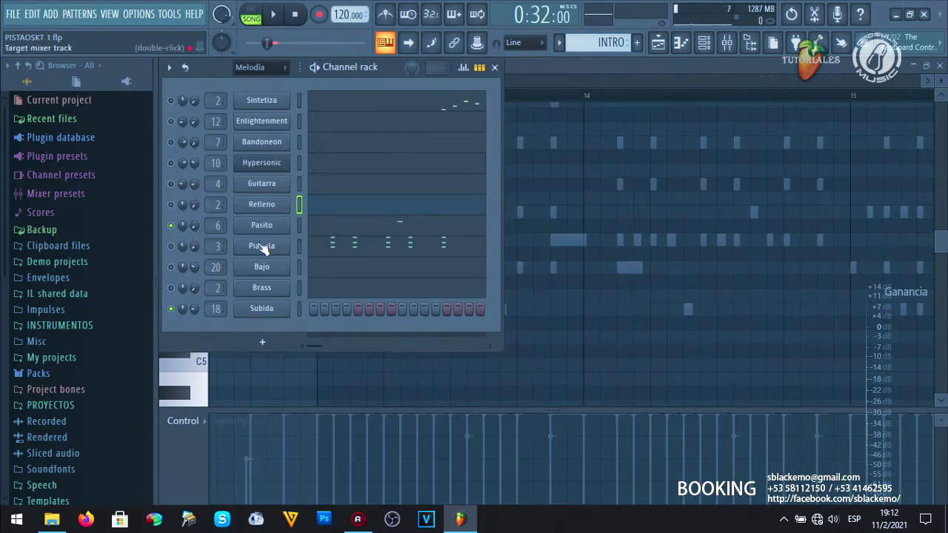
click(354, 228)
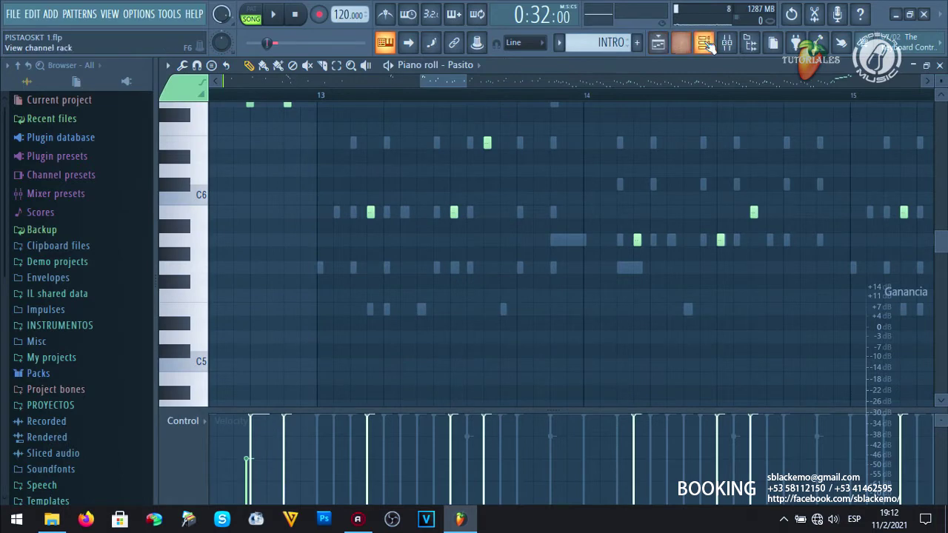
click(705, 43)
click(260, 226)
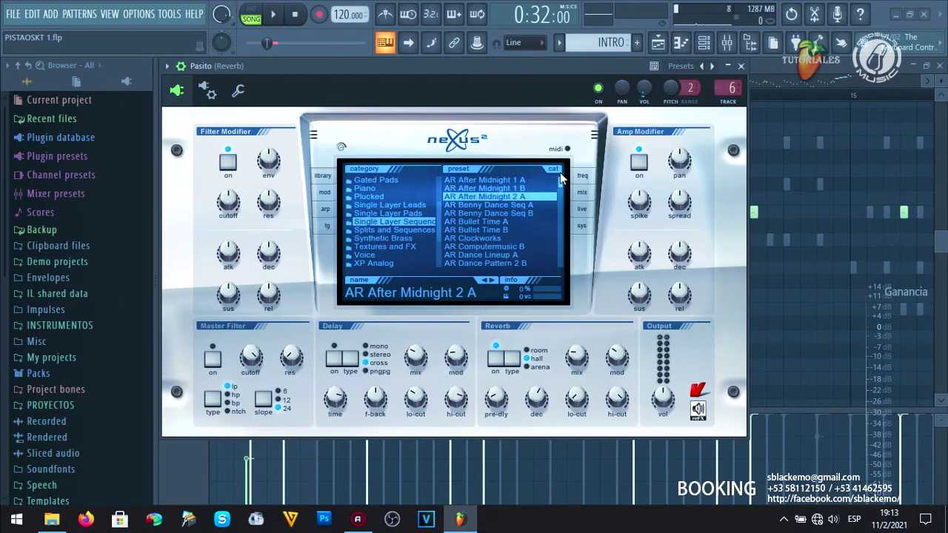
click(741, 67)
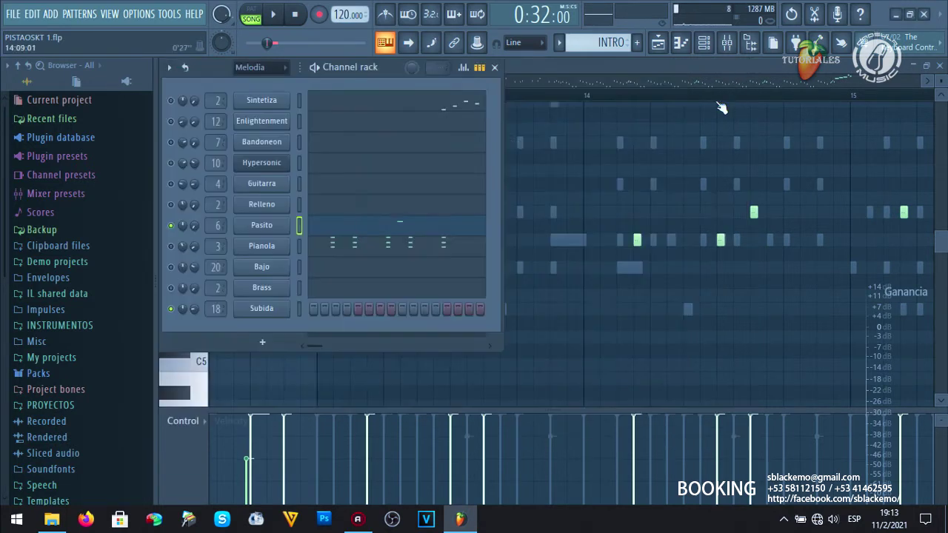
Step: Play the soloed Pasito part while following its piano roll notes from bar 13 onward
click(352, 232)
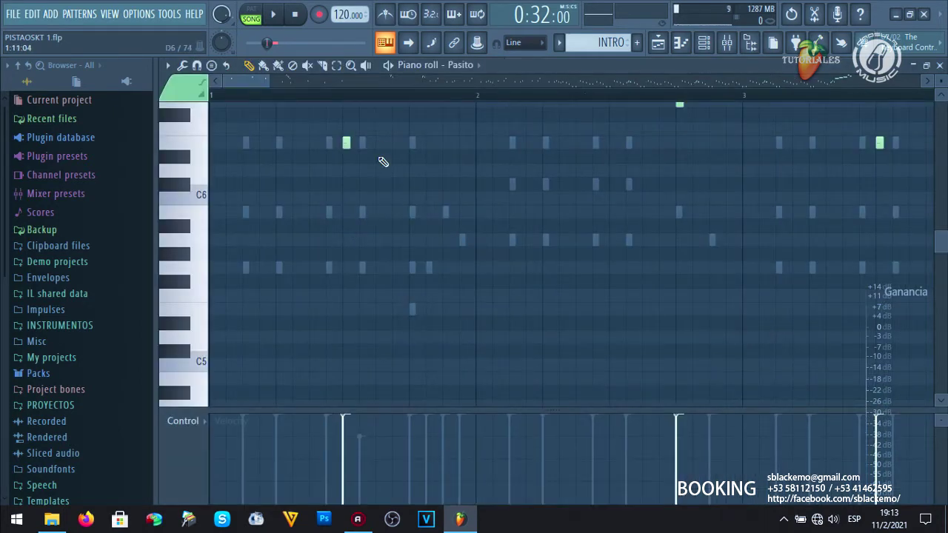
drag(249, 79, 452, 126)
key(space)
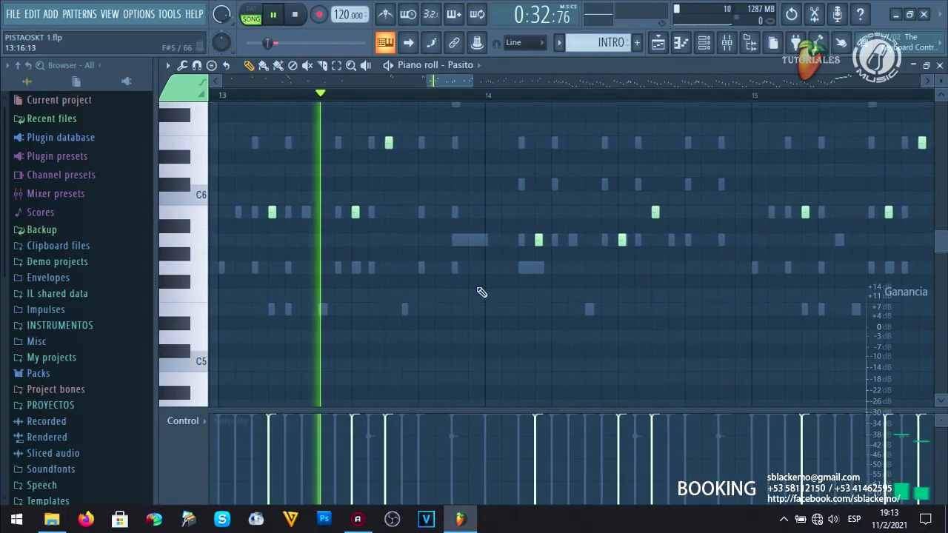
scroll(483, 292, up, 3)
drag(451, 82, 565, 121)
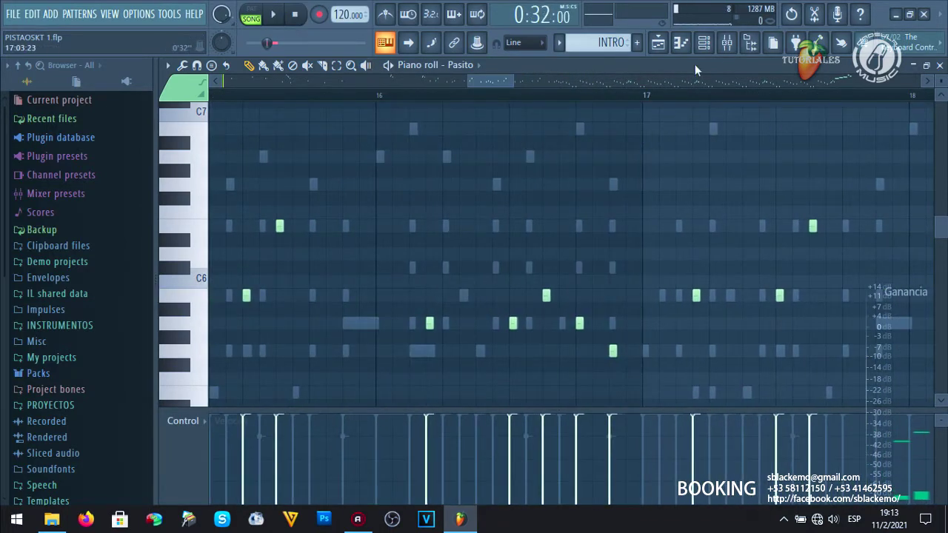
Step: Solo the Pianola channel and check the category and preset loaded in its Nexus instrument
key(F6)
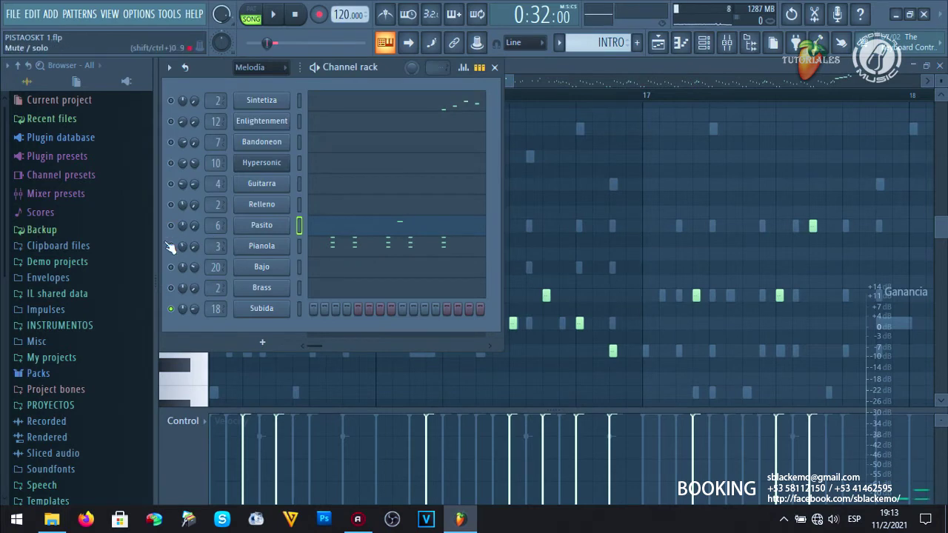
click(286, 249)
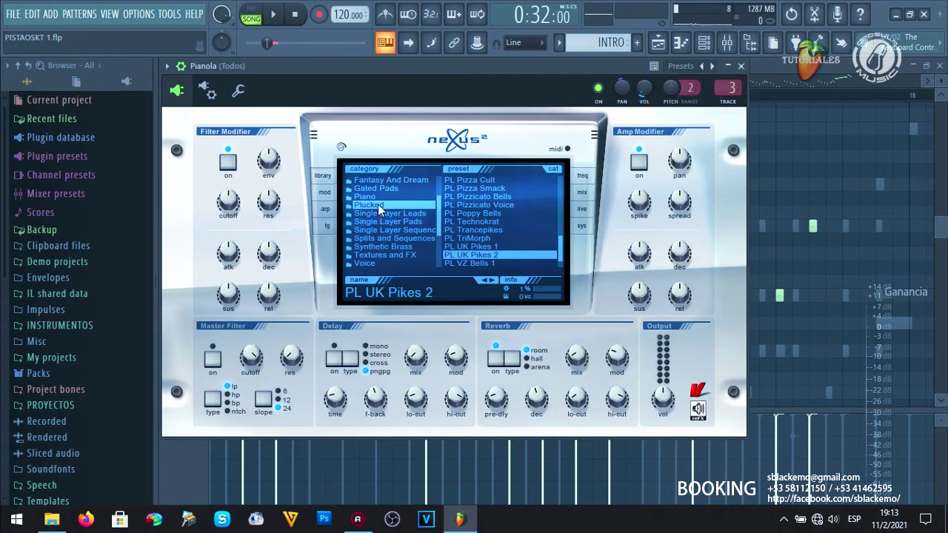
click(741, 66)
Step: Listen to the soloed Pianola part while following its piano roll chords from bar 13 to bar 21
click(347, 246)
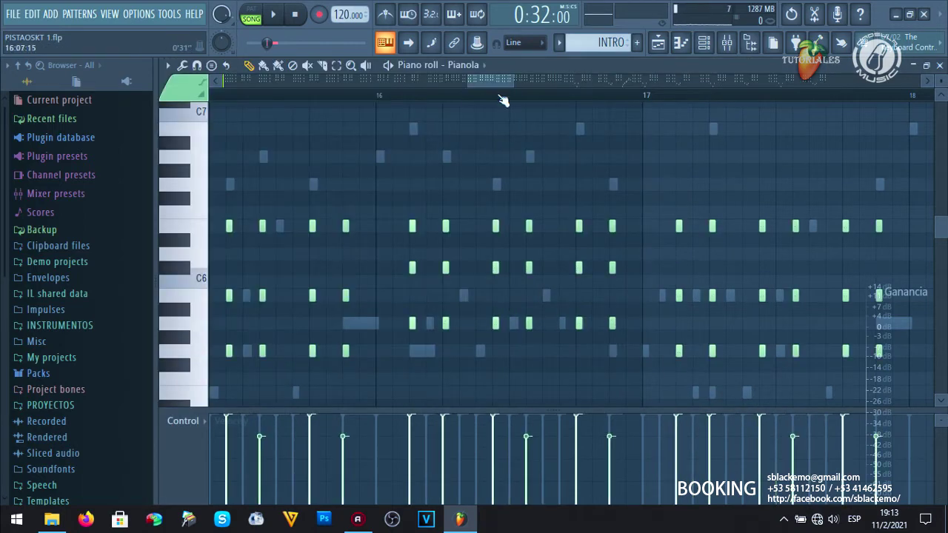
drag(487, 79, 443, 107)
key(space)
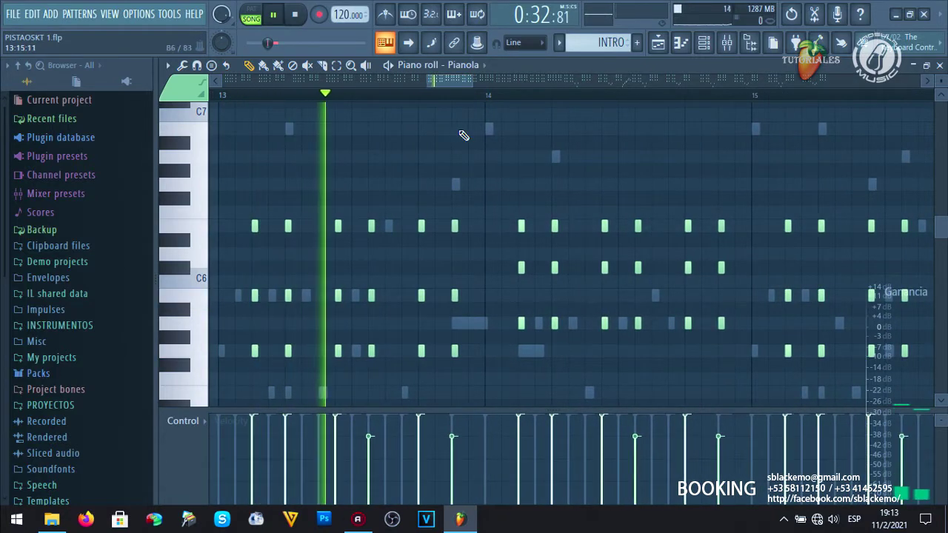
drag(448, 80, 548, 90)
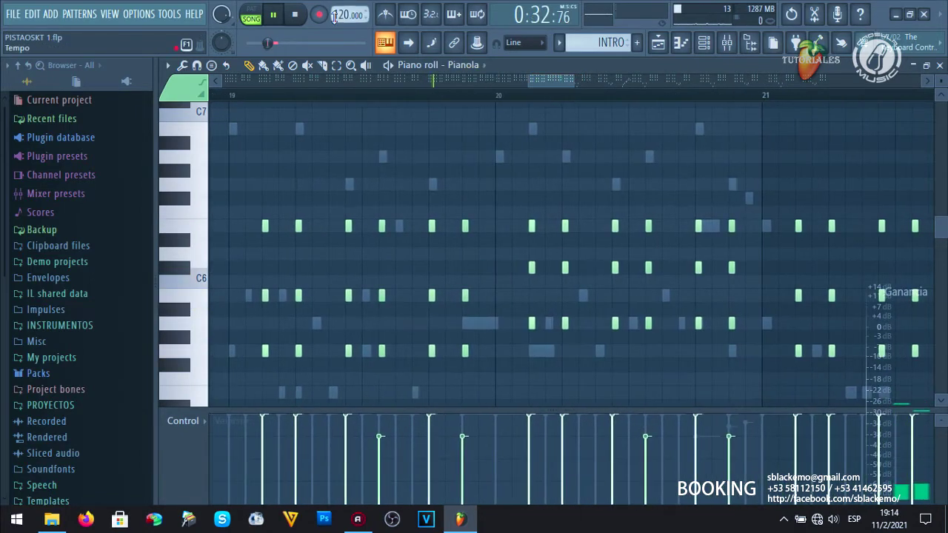
Step: Solo the Bajo channel and check the bass preset loaded in its Nexus instrument
click(706, 46)
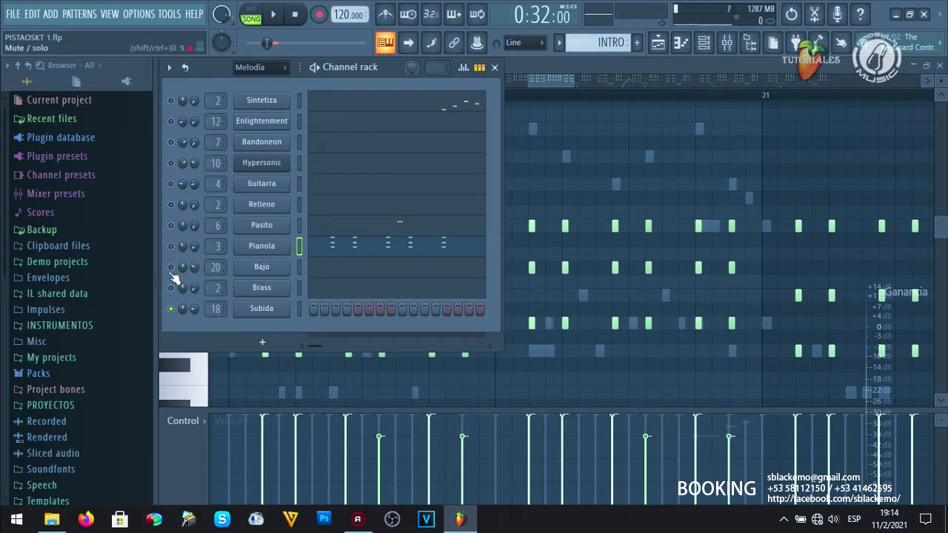
key(F6)
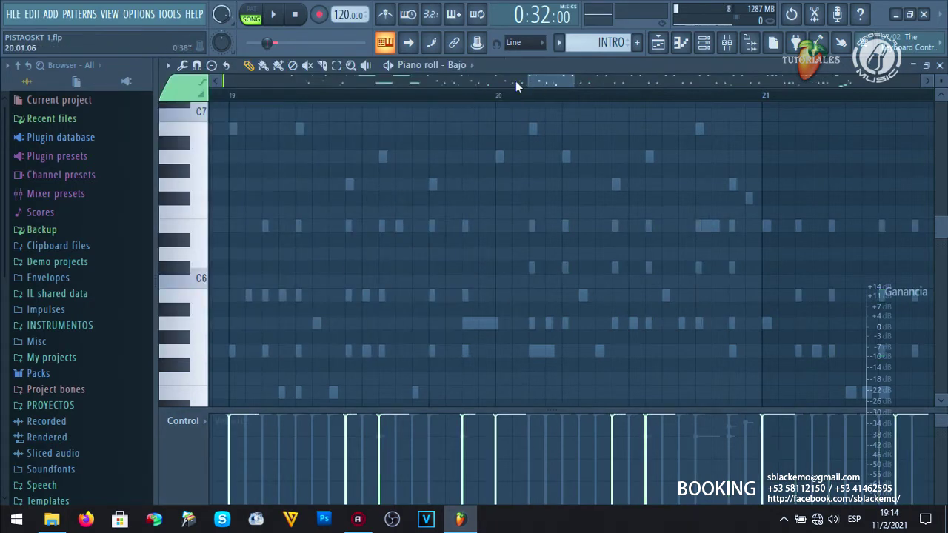
click(705, 44)
click(266, 266)
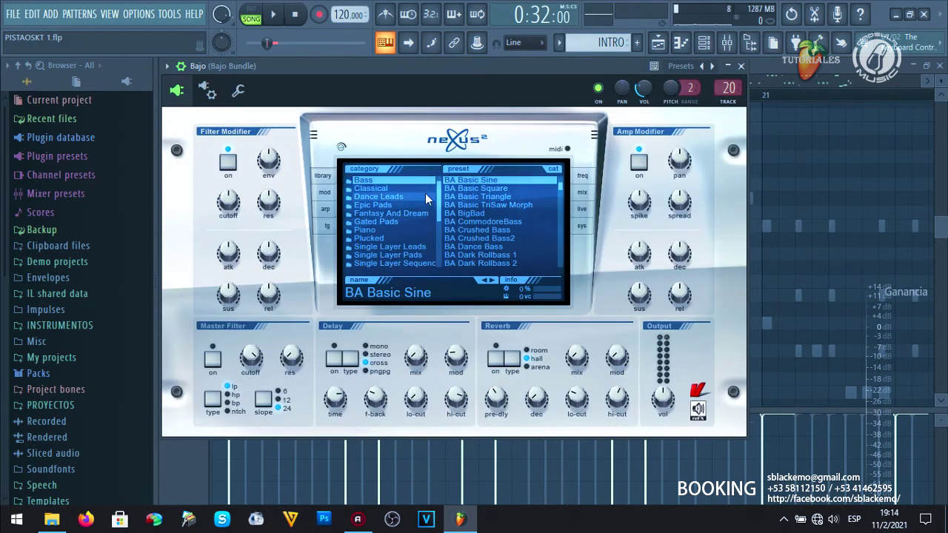
click(741, 66)
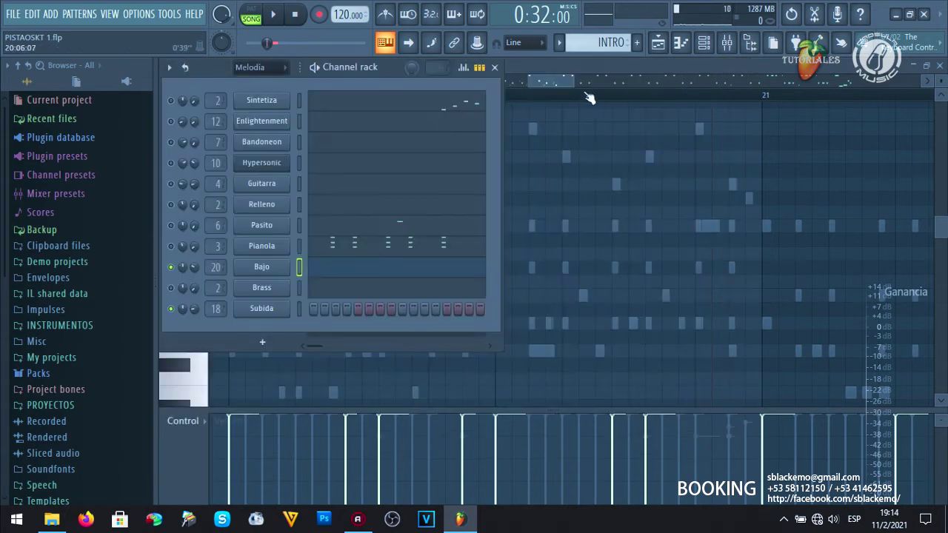
Step: Play the soloed Bajo part while following its low piano roll notes from bar 13 to bar 21, and stop playback
click(554, 66)
drag(537, 97, 445, 144)
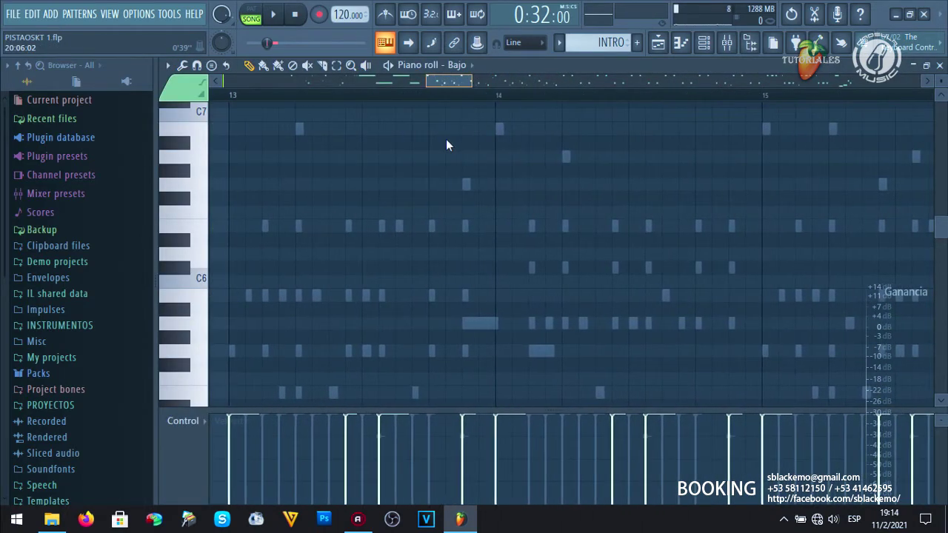
scroll(373, 218, down, 5)
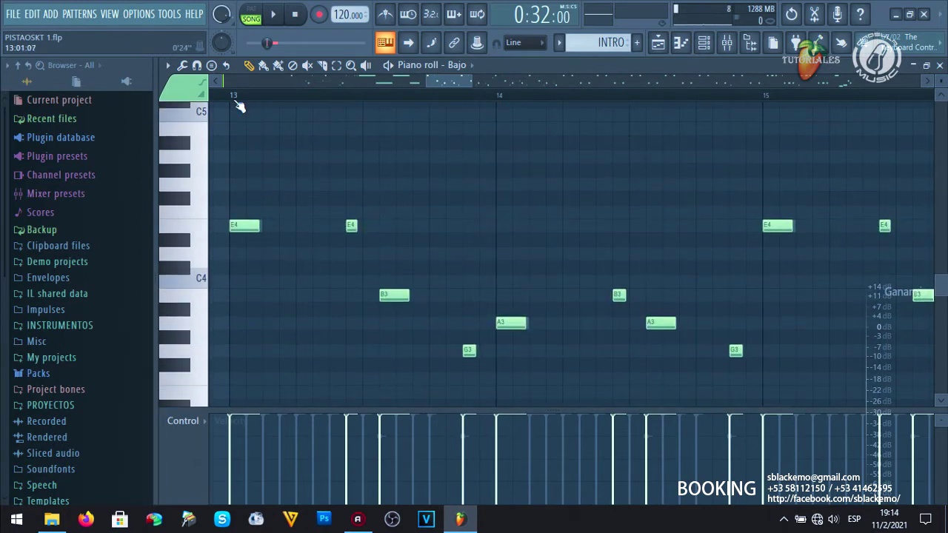
key(space)
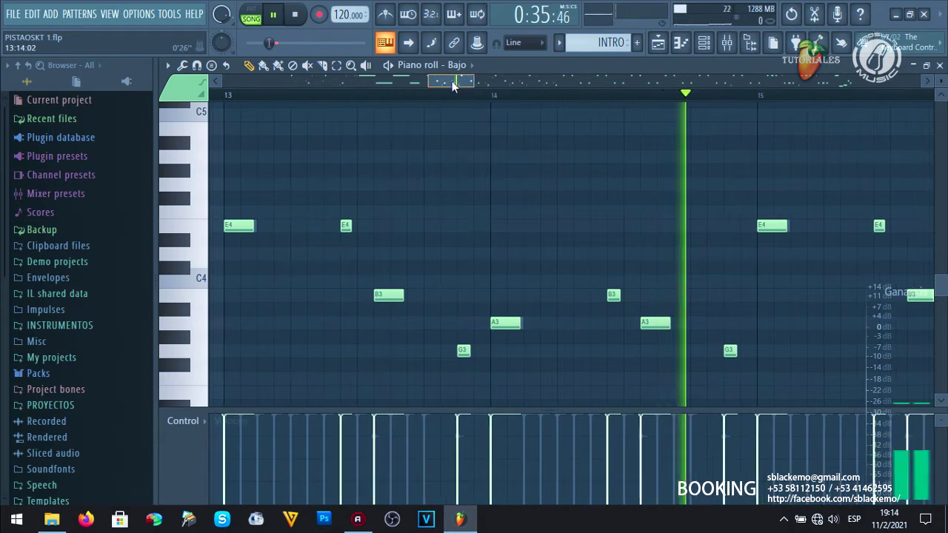
drag(454, 80, 467, 84)
click(637, 319)
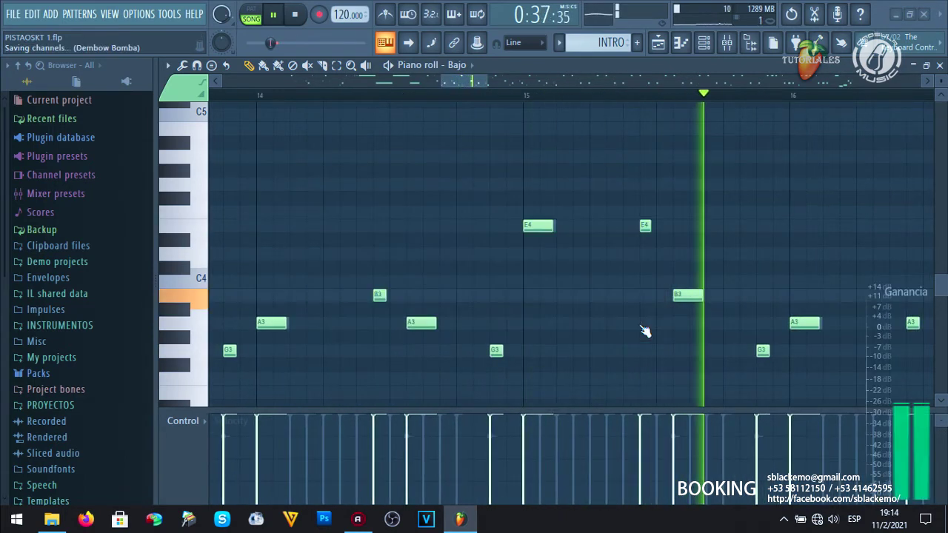
drag(469, 83, 563, 87)
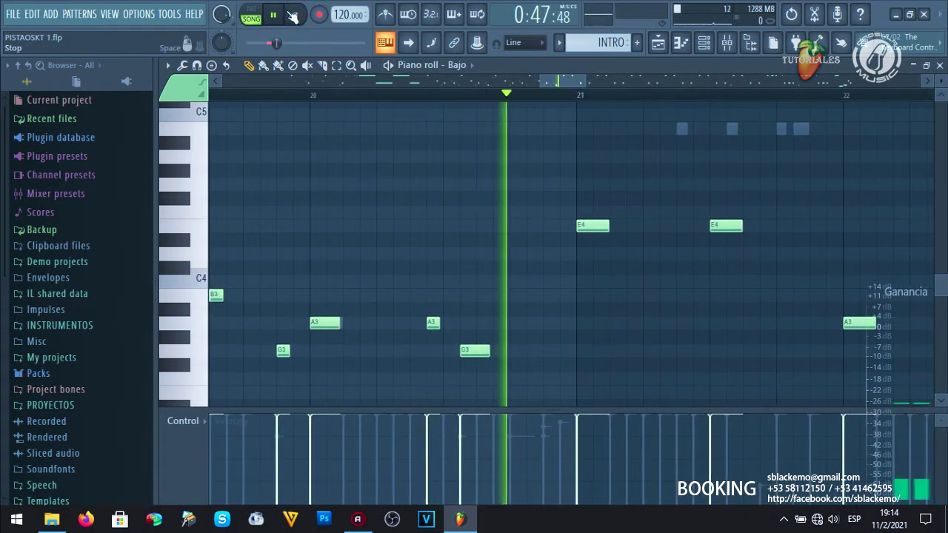
key(space)
click(460, 65)
click(797, 91)
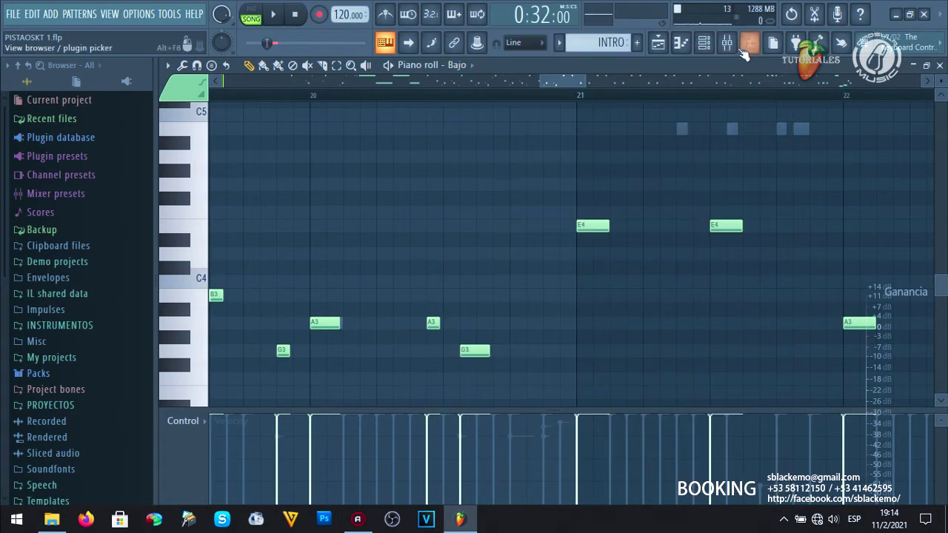
Step: Solo the Brass channel and locate its loaded Hypersonic patch within the patch categories, closing the instrument when done
click(704, 43)
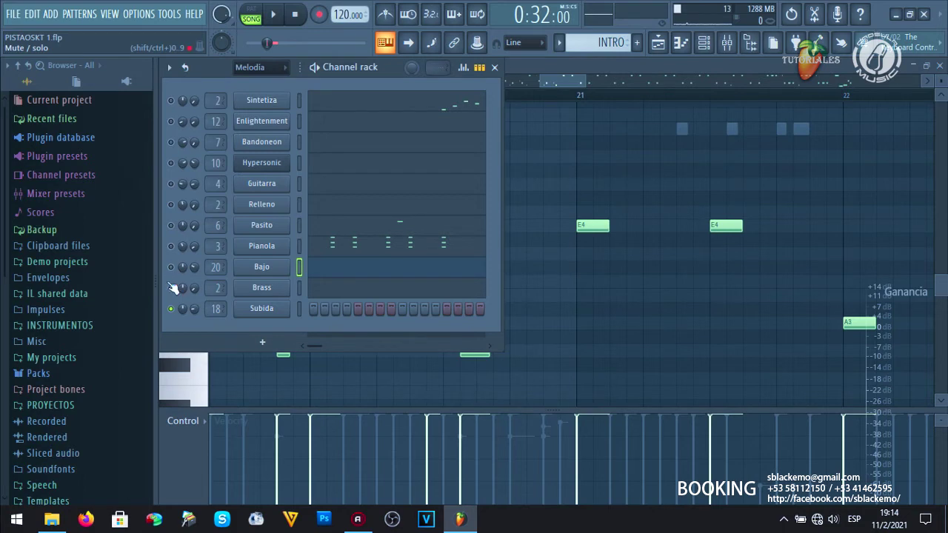
click(250, 289)
click(177, 90)
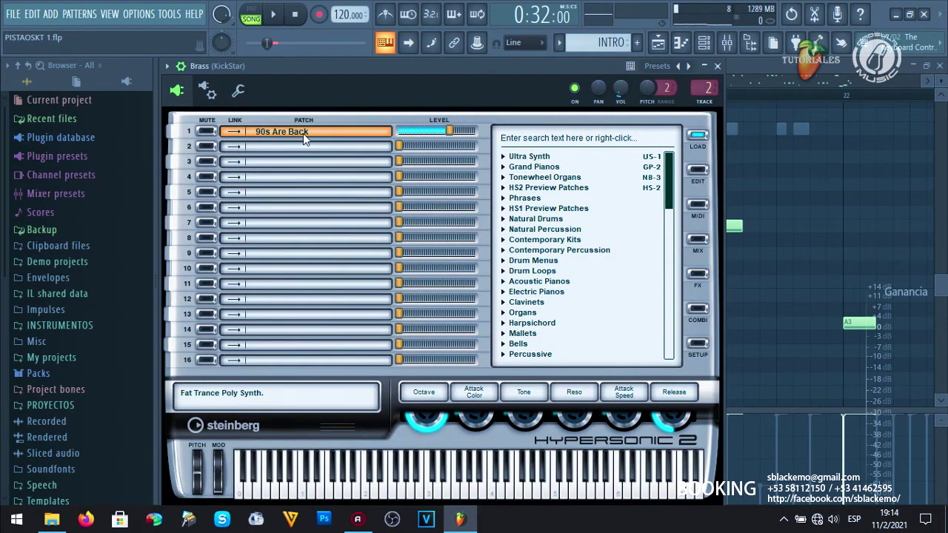
right_click(299, 138)
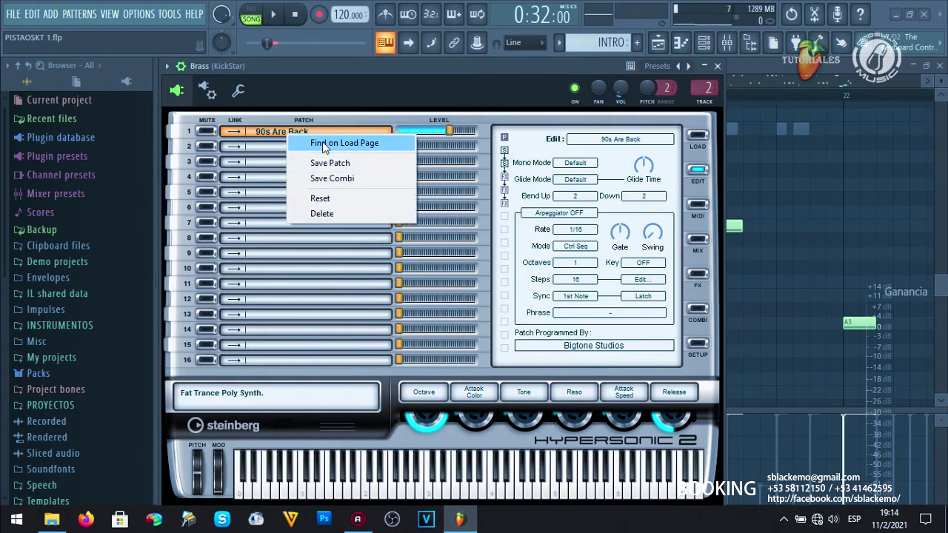
click(344, 141)
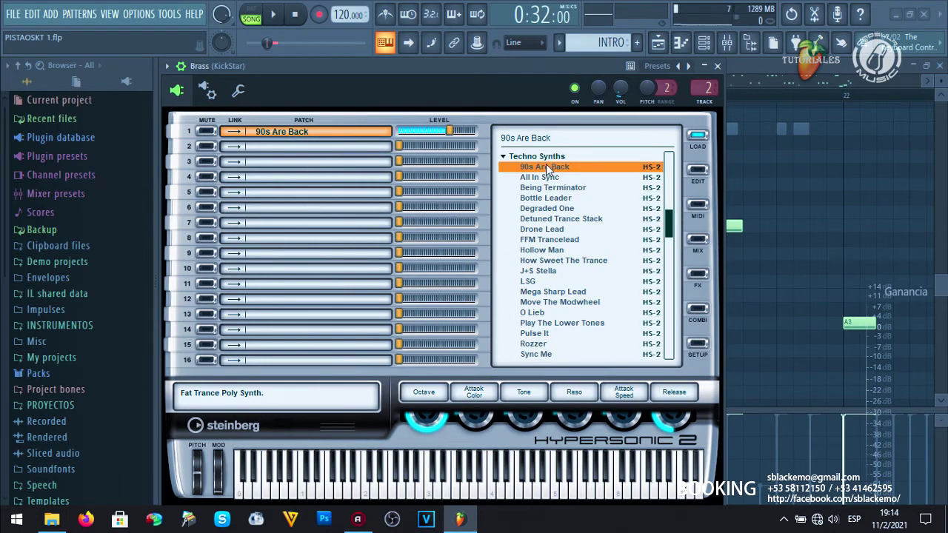
drag(672, 230, 675, 215)
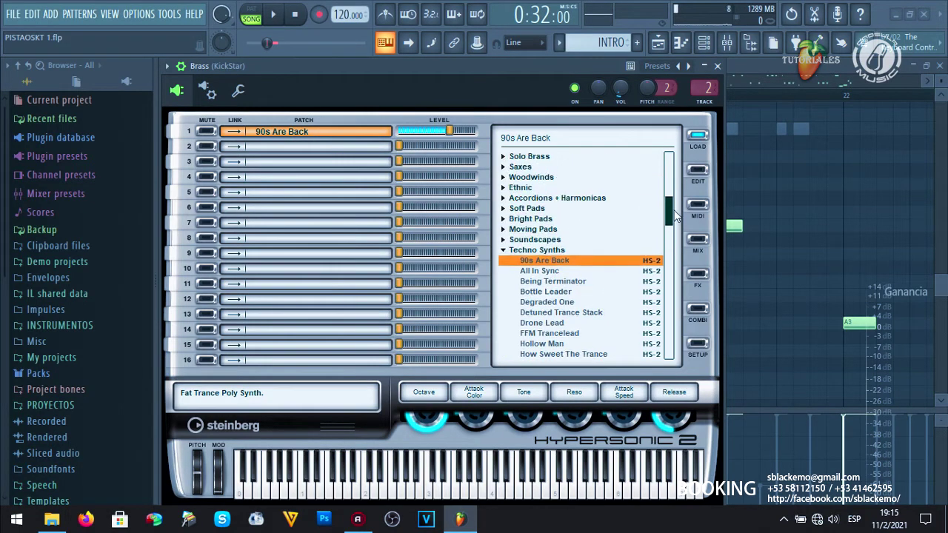
click(717, 67)
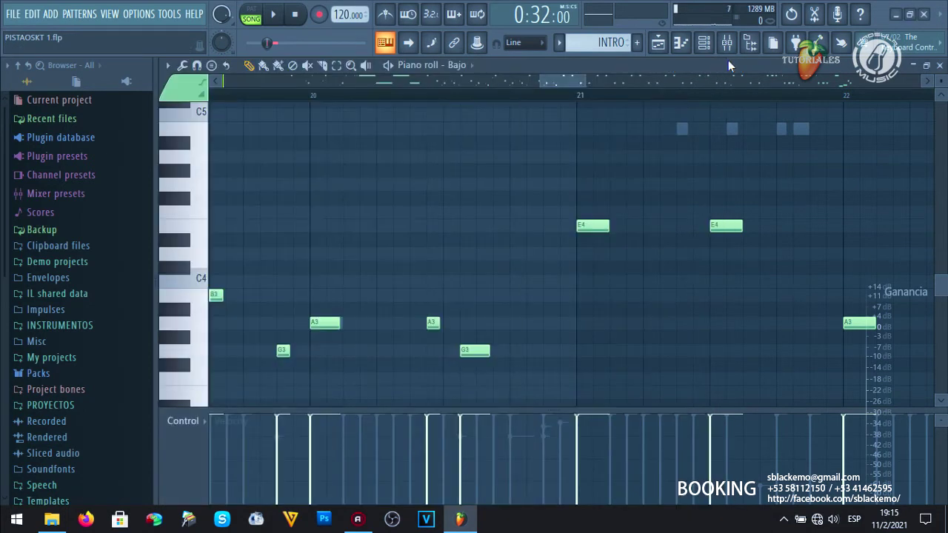
Step: Play the soloed Brass part while following its piano roll notes from bar 13 to bar 19, and stop playback
drag(563, 83, 438, 96)
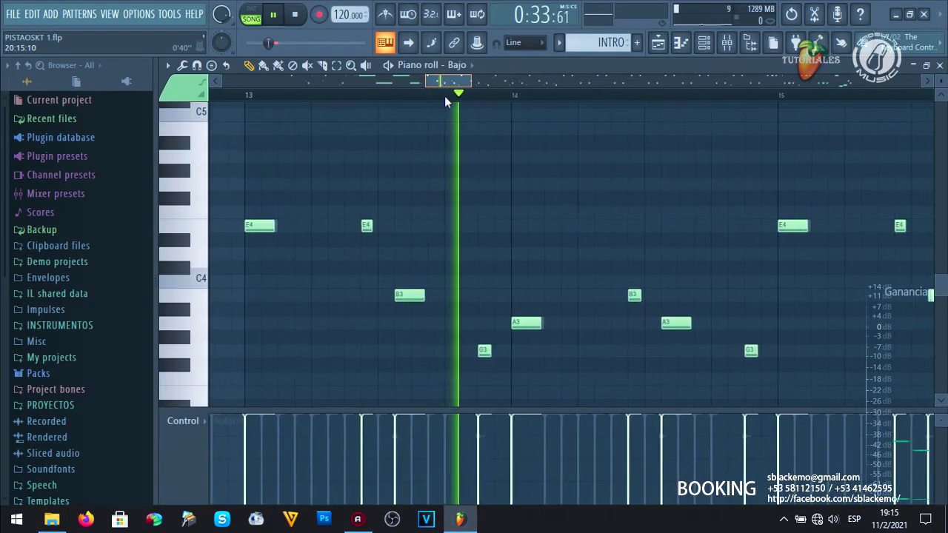
click(474, 66)
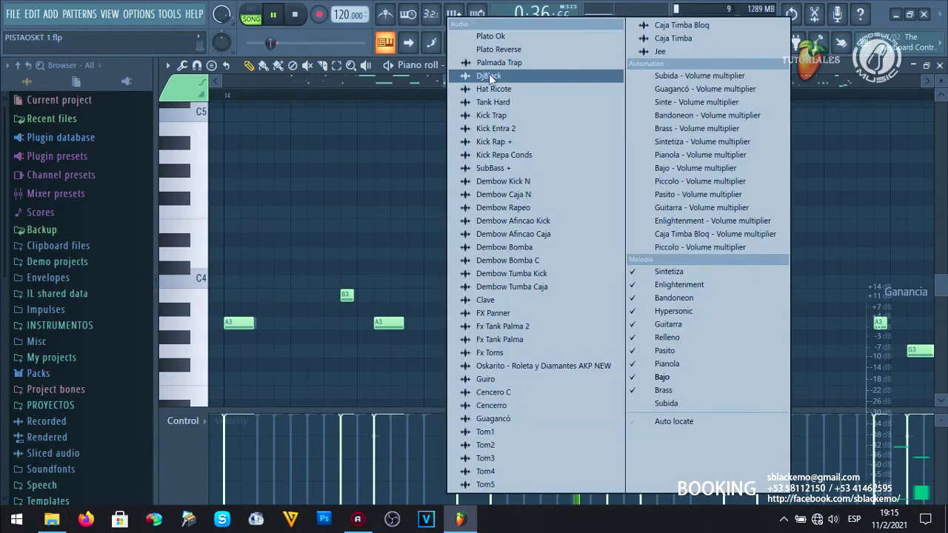
click(687, 395)
drag(465, 81, 518, 93)
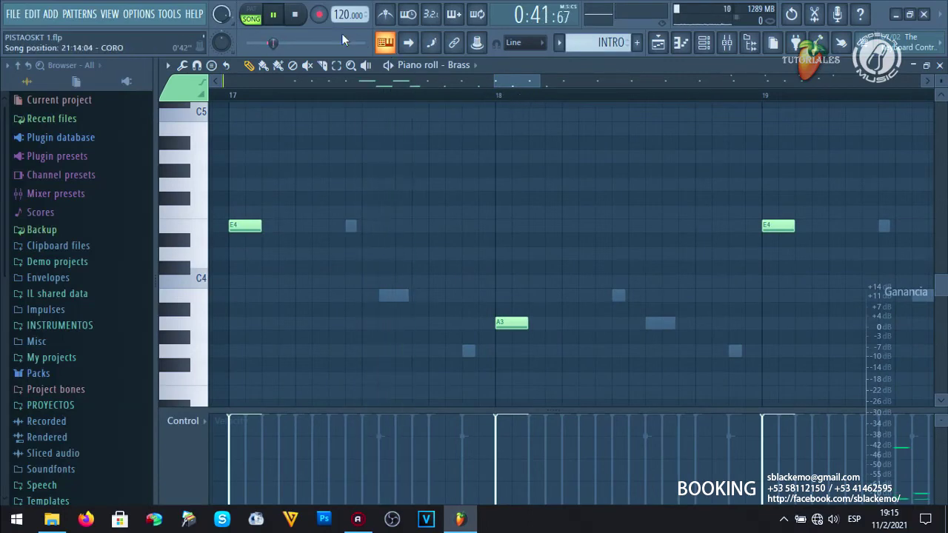
key(space)
Step: Reactivate all Melodia channels in the channel rack and return to the playlist arrangement
click(704, 43)
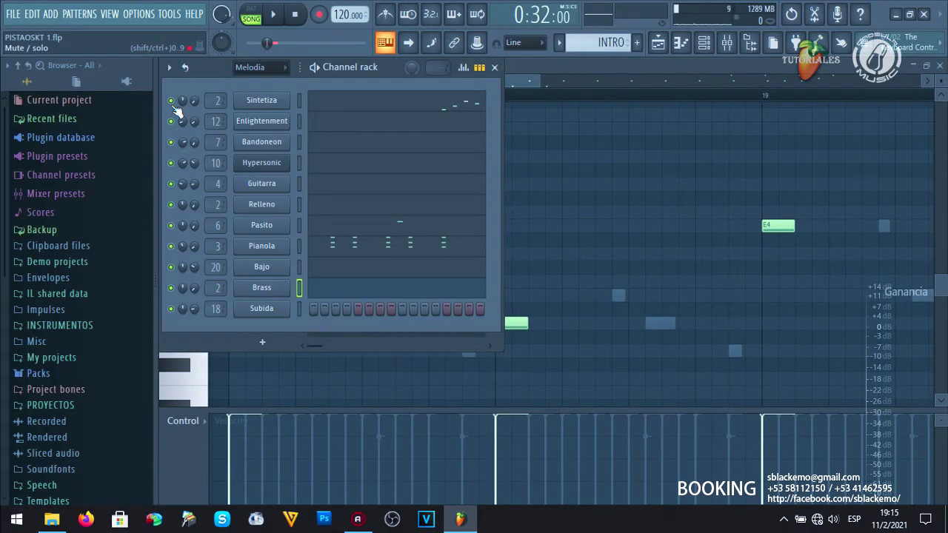
click(494, 67)
click(658, 43)
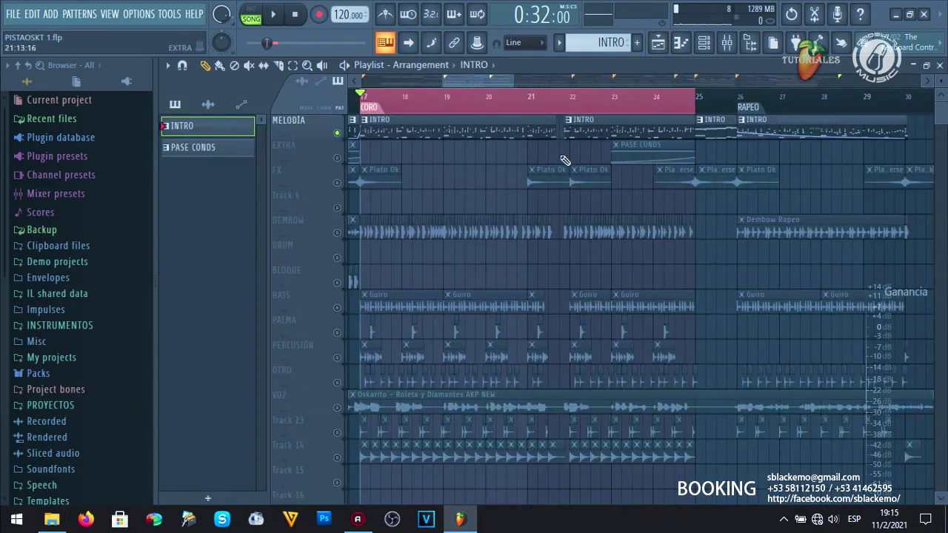
Step: Solo the DEMBOW track in the playlist and play the CORO section from bar 17
click(338, 134)
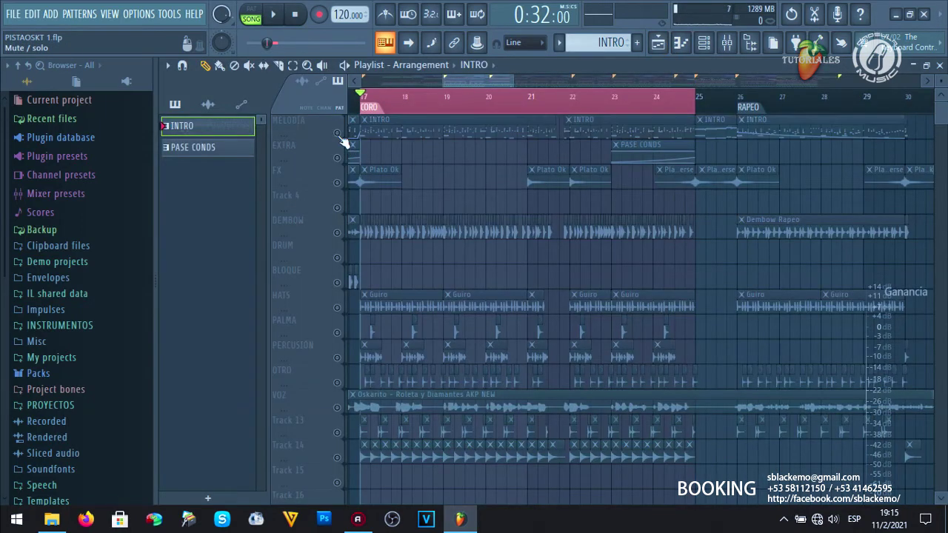
ctrl+click(337, 232)
key(space)
mouse_move(474, 78)
mouse_down()
mouse_move(319, 83)
mouse_move(476, 78)
mouse_up()
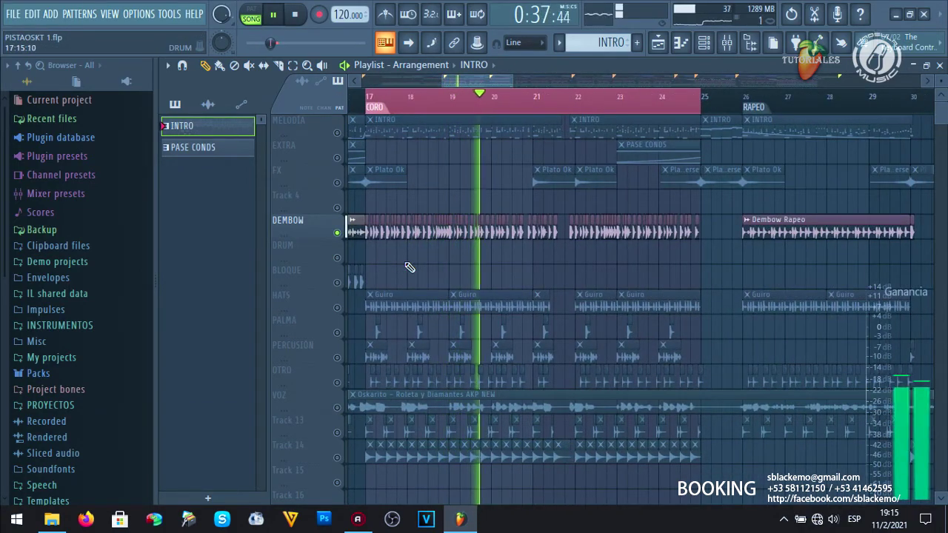
Step: Unmute the HATS, PERCUSIÓN, OTRO, Track 14 and Track 13 tracks one after another during CORO playback to hear the rhythm build up
click(338, 310)
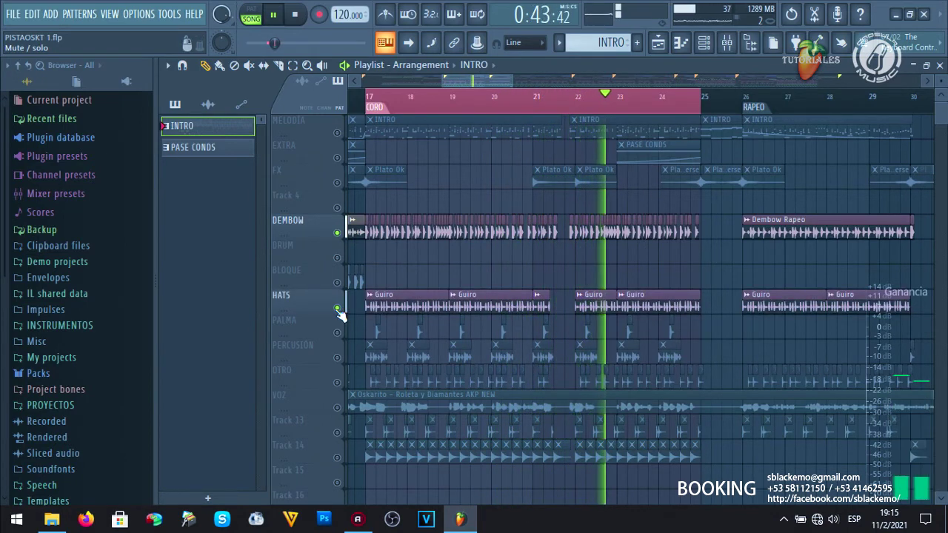
click(338, 358)
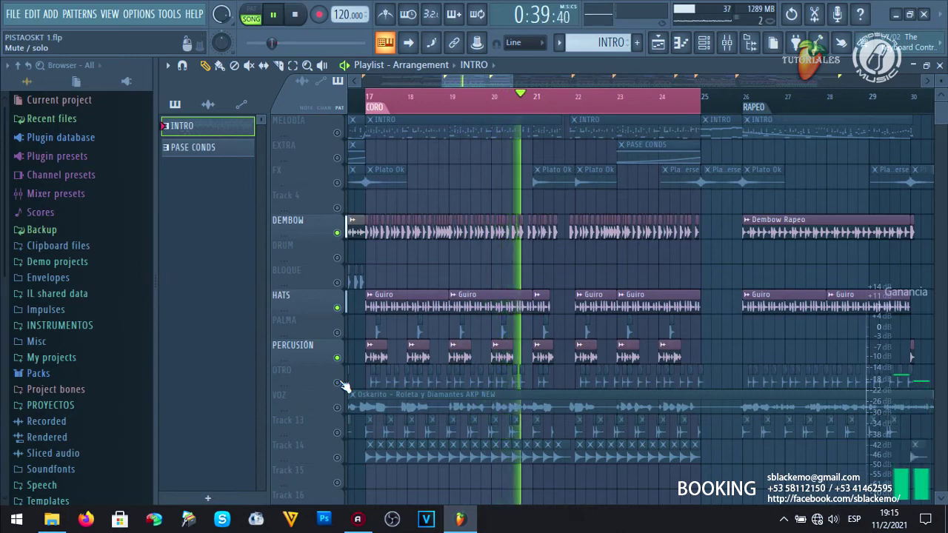
click(338, 383)
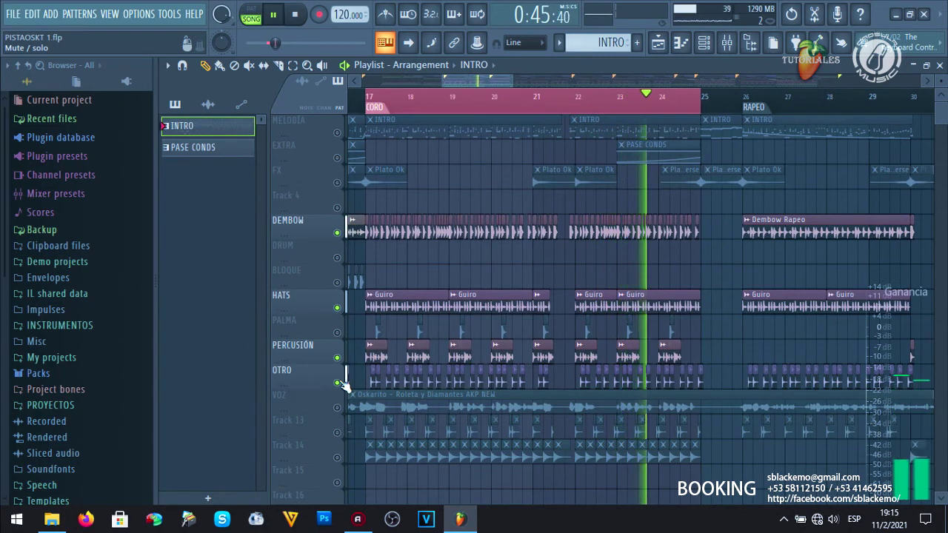
click(338, 458)
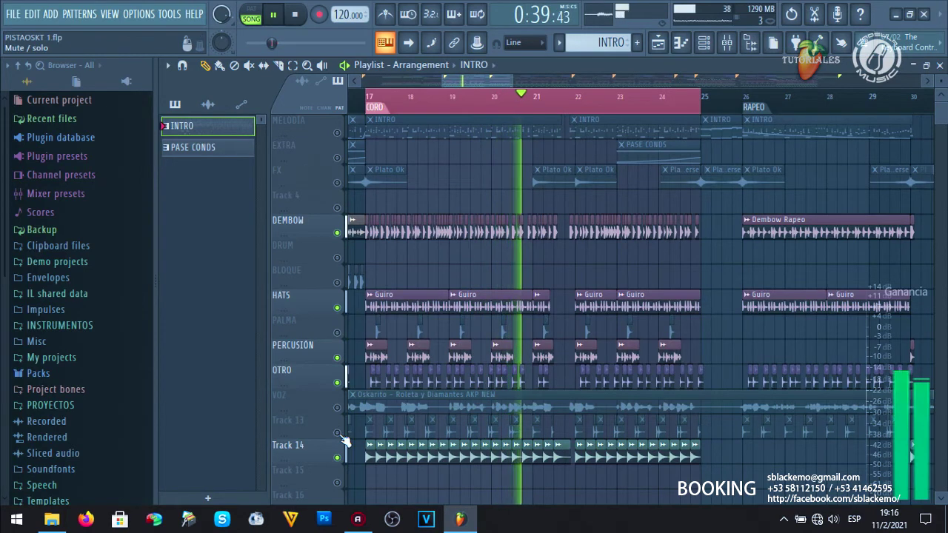
click(338, 434)
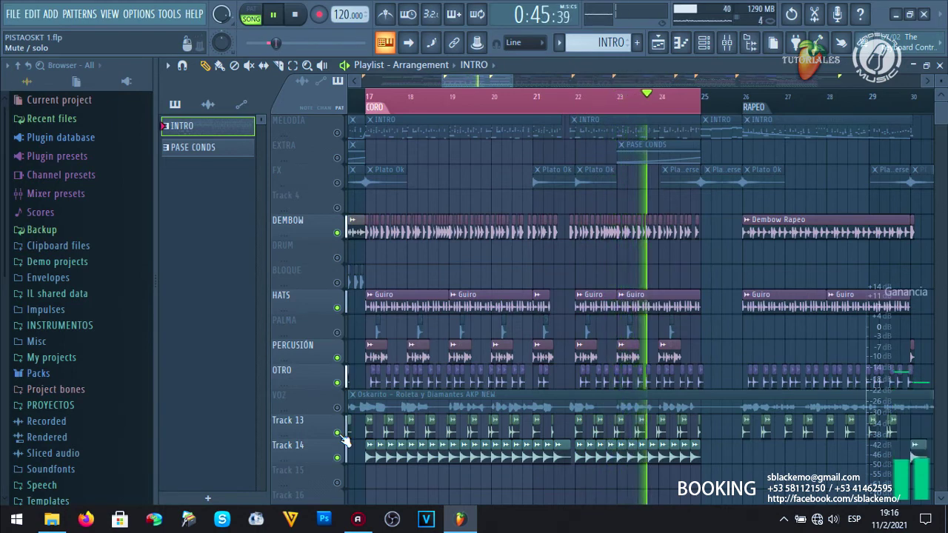
Step: Unmute PALMA, FX, EXTRA, MELODÍA, Track 4, DRUM and BLOQUE, and leave the VOZ track muted
click(337, 333)
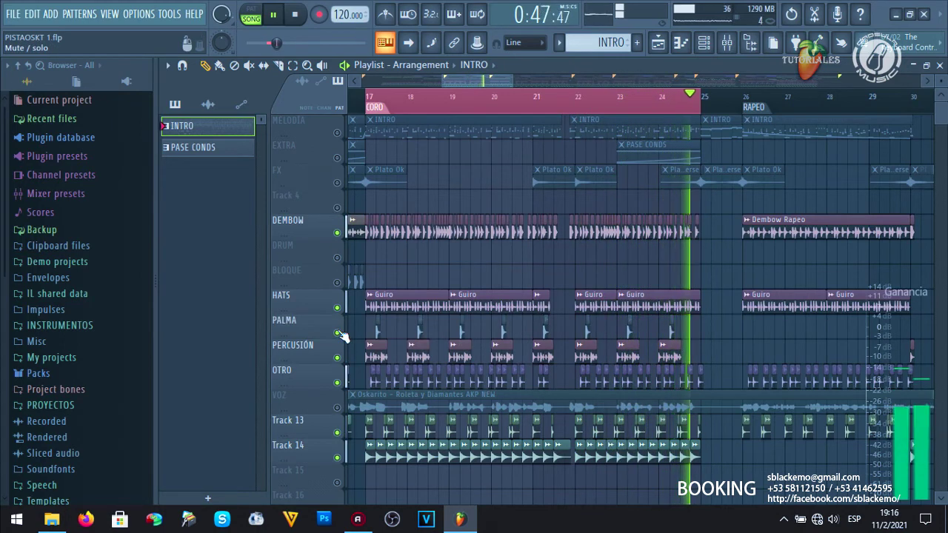
click(338, 183)
click(337, 158)
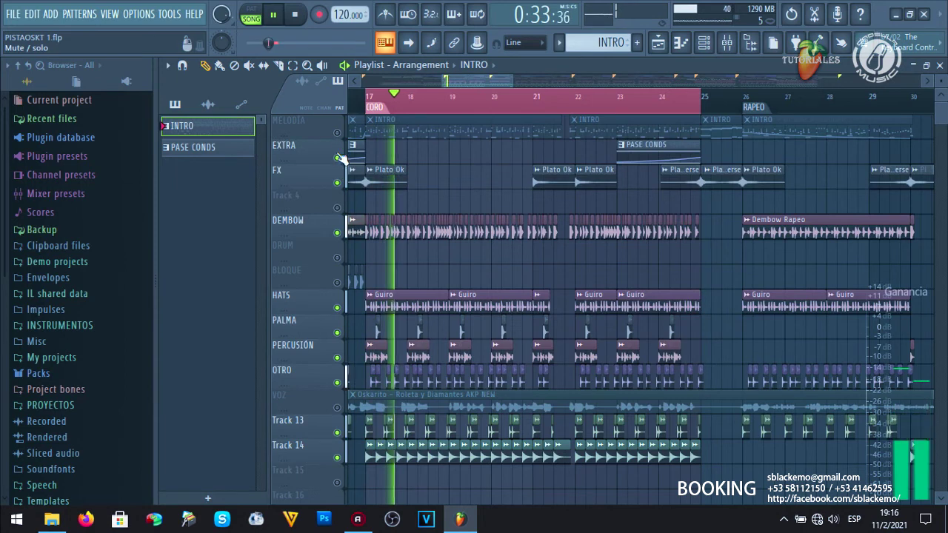
click(337, 132)
click(337, 208)
click(337, 258)
click(337, 283)
click(337, 408)
click(337, 408)
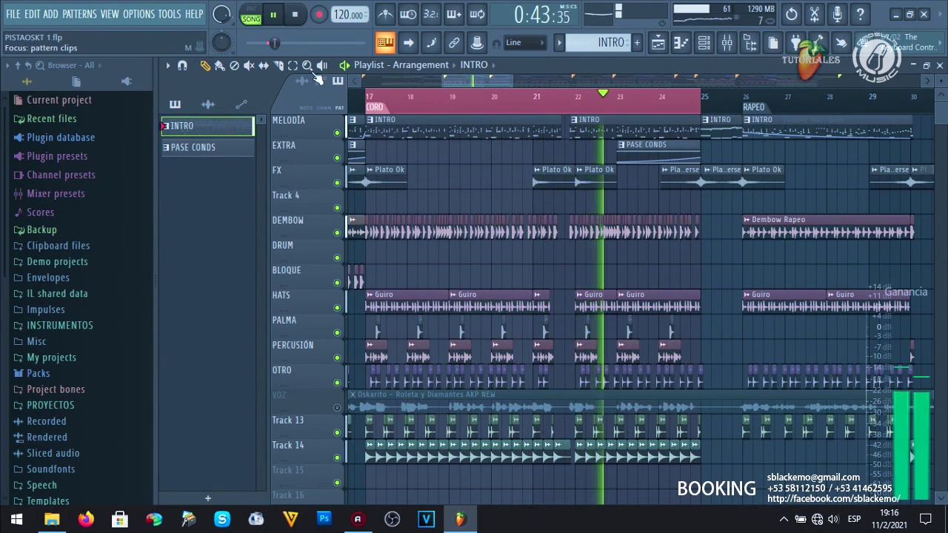
Step: Clear the CORO time selection and follow the playback past bar 25 into the RAPEO section
click(567, 110)
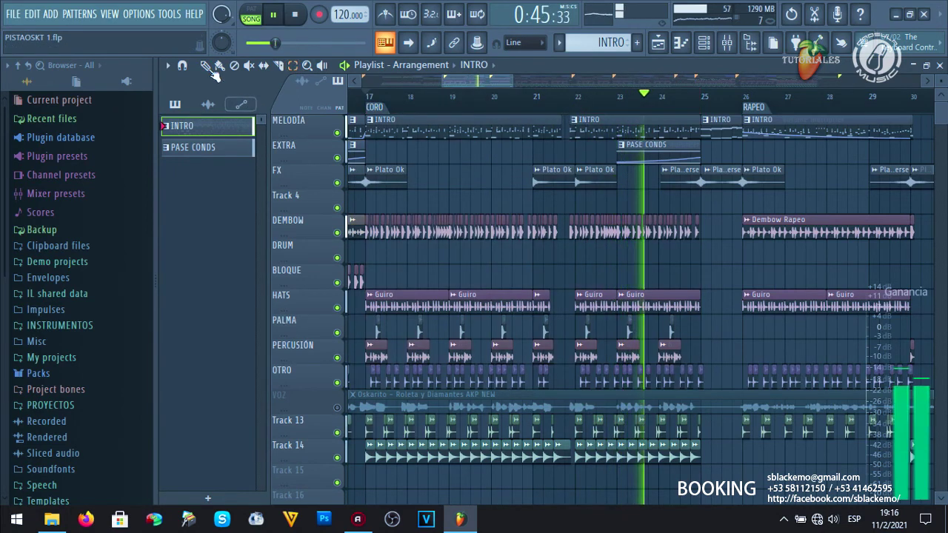
drag(487, 78, 510, 80)
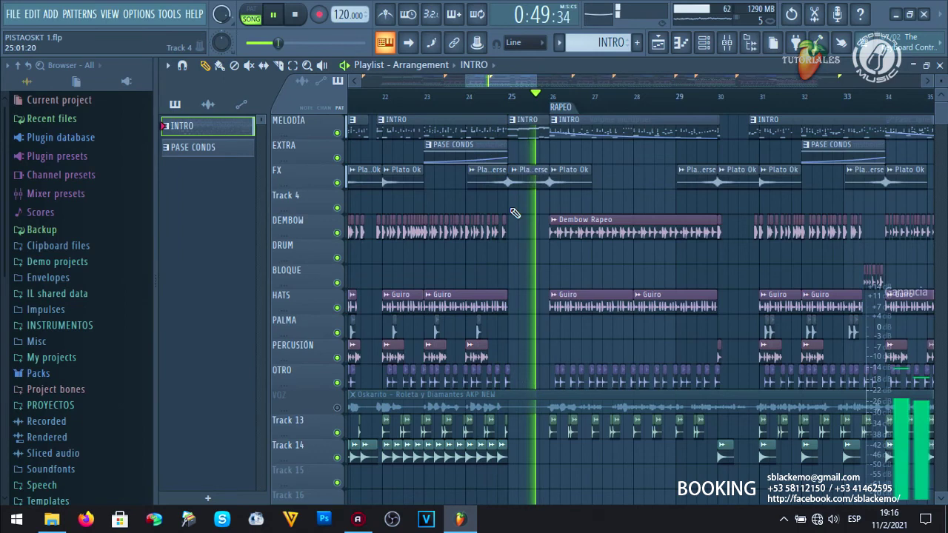
drag(501, 77, 518, 79)
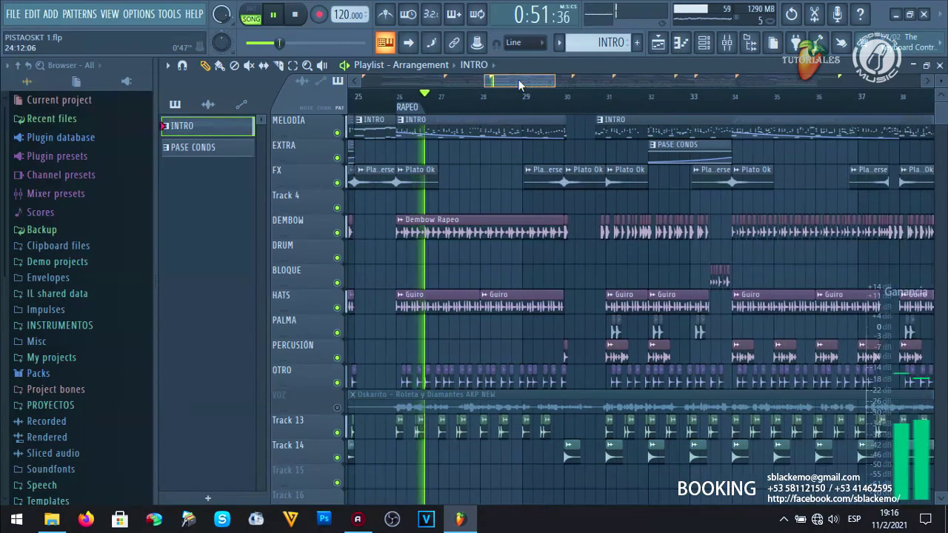